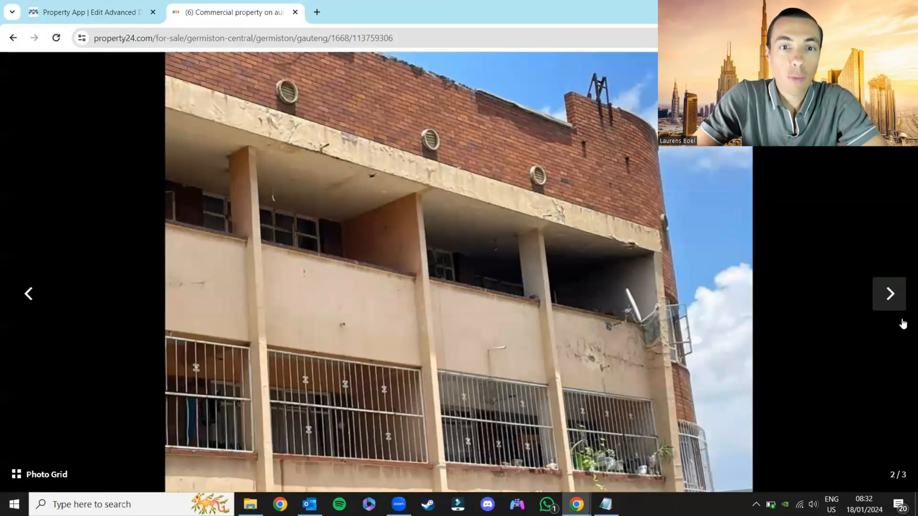
- Browse through all three photos of the Germiston commercial property listing, then close the photo viewer
click(903, 323)
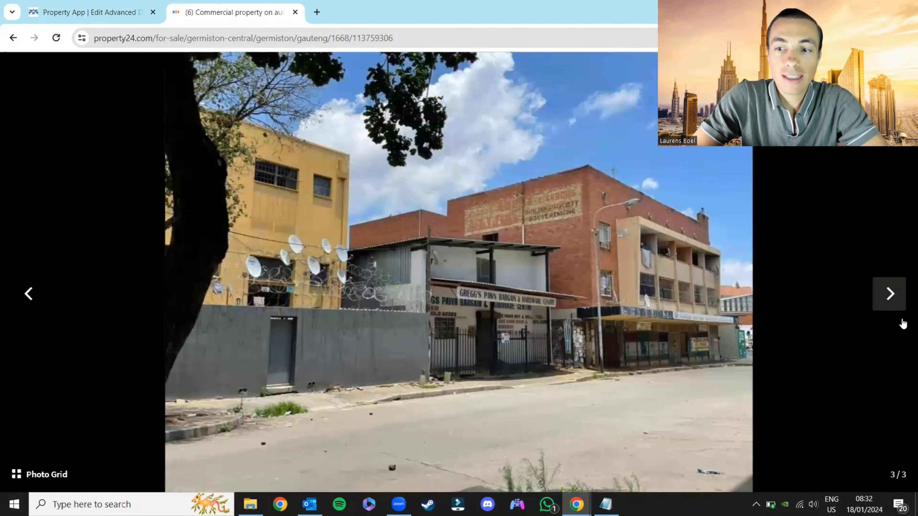
click(903, 324)
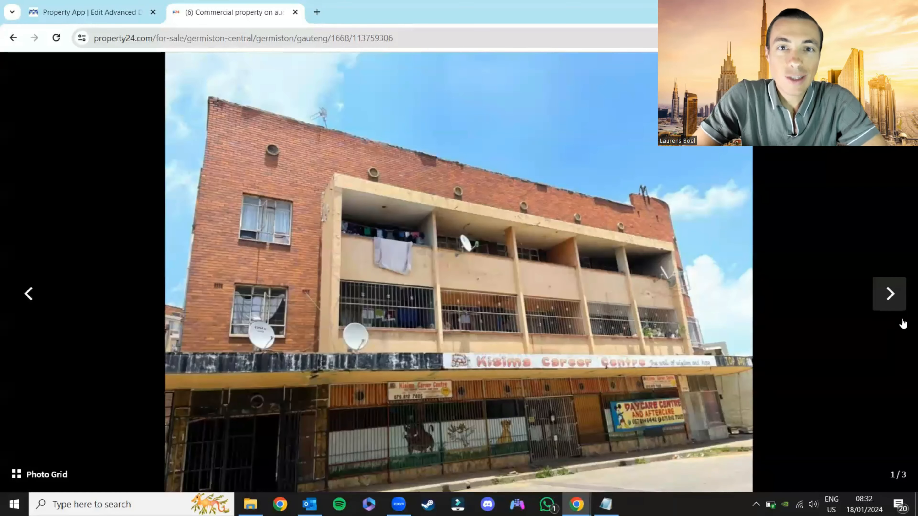
click(903, 324)
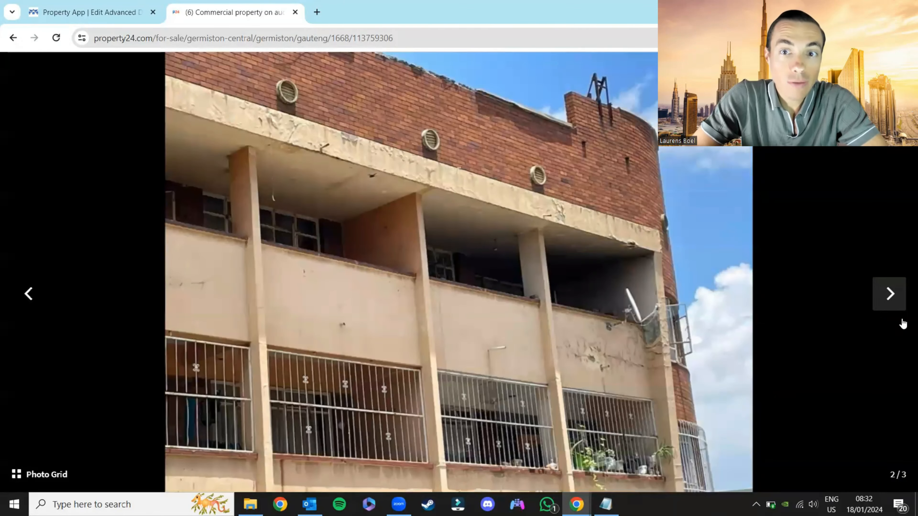
click(902, 323)
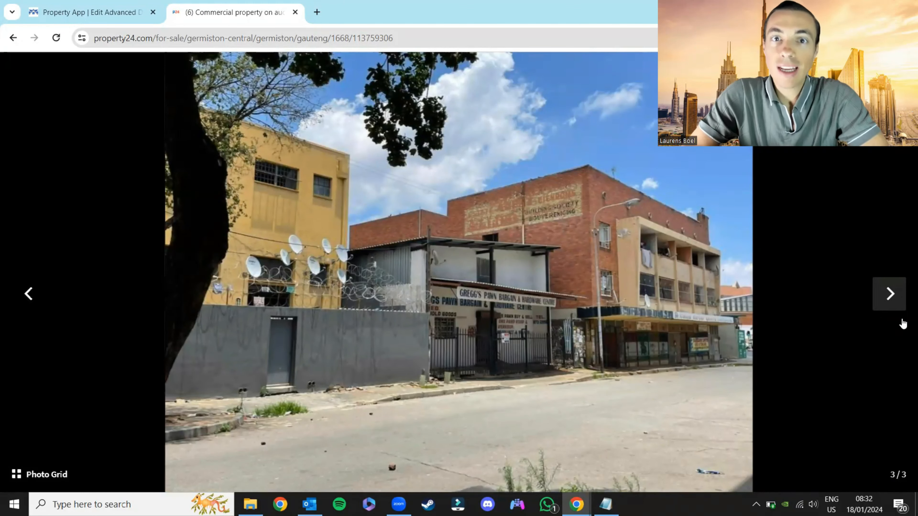
click(902, 324)
click(902, 324)
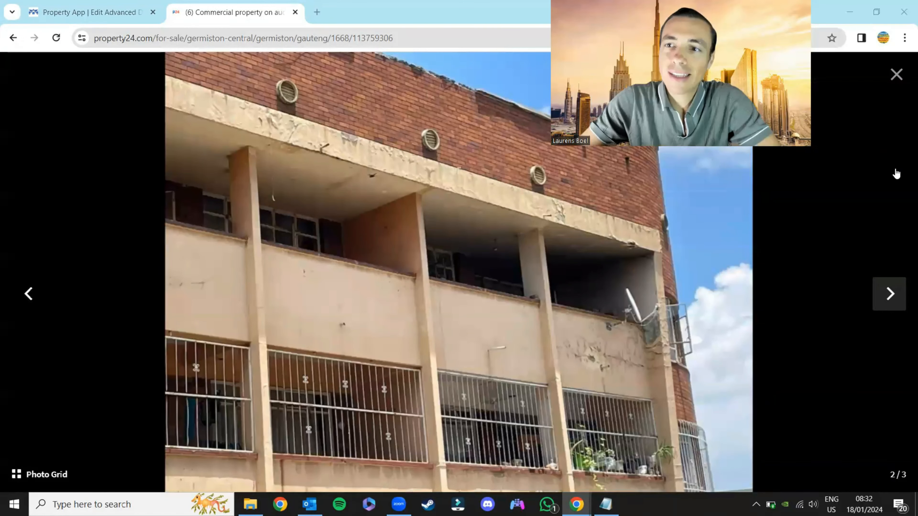
click(896, 74)
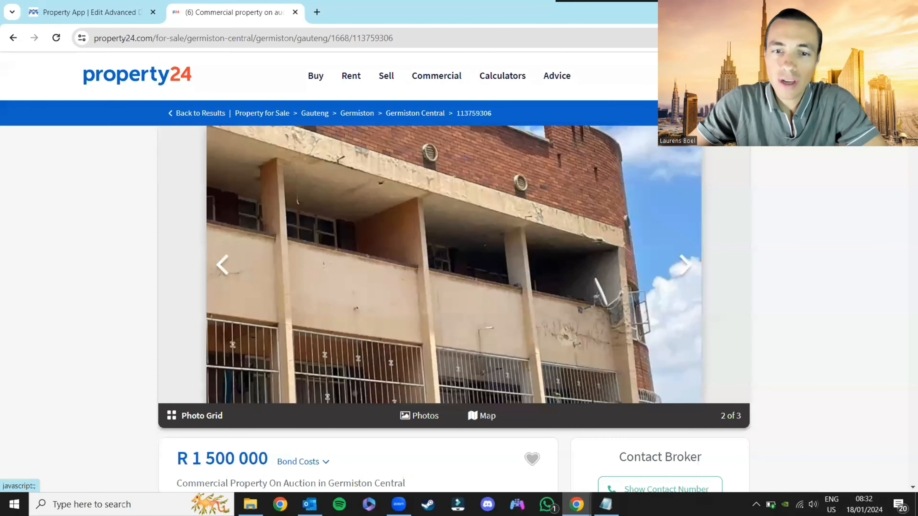
- Read the listing description, highlighting the lines on vacant occupation, the retail outlets and the apartments
scroll(477, 389, down, 10)
scroll(309, 391, down, 2)
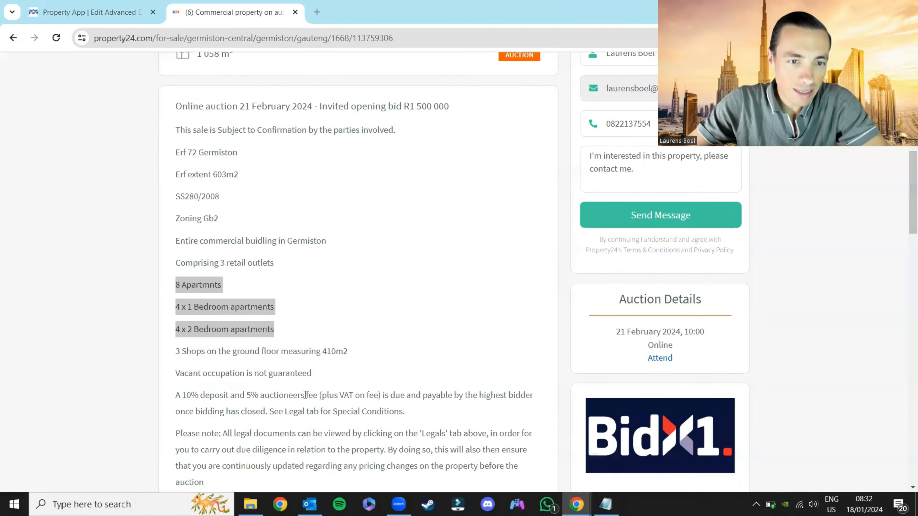
drag(176, 370, 313, 367)
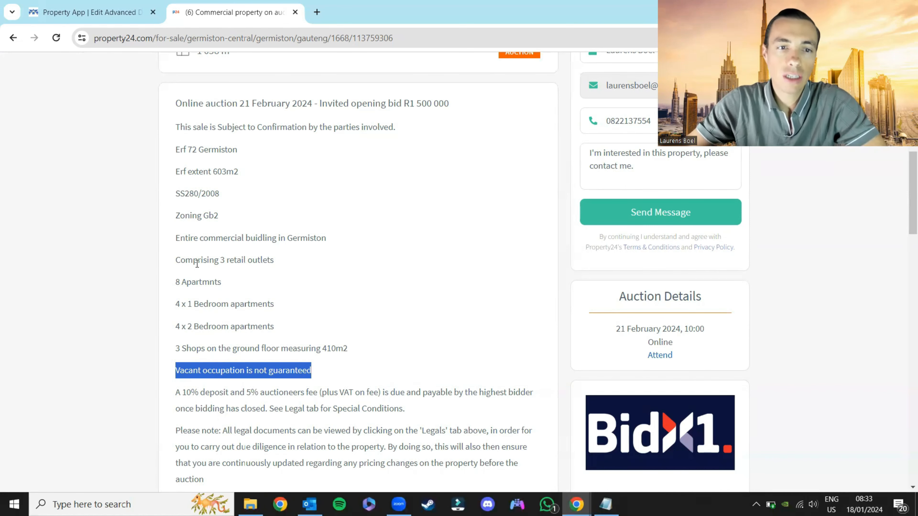
drag(176, 263, 273, 266)
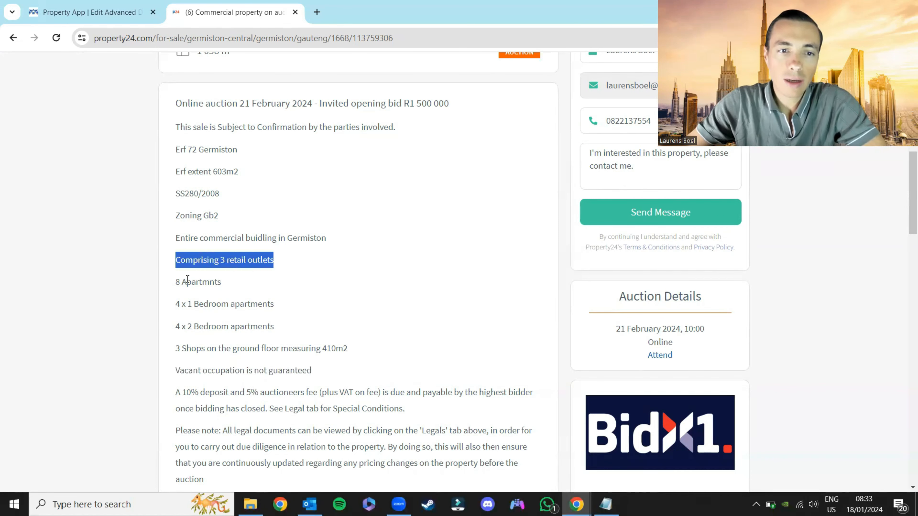
click(180, 283)
drag(179, 284, 223, 288)
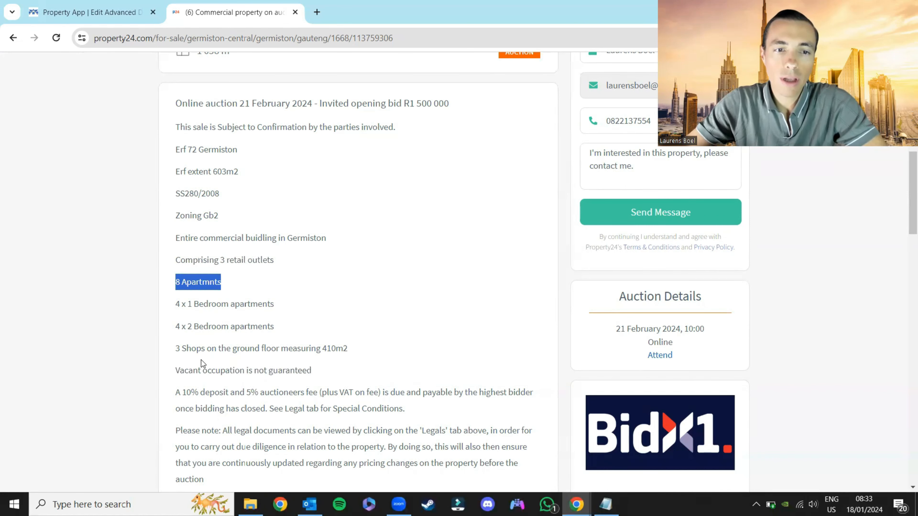
scroll(258, 384, down, 3)
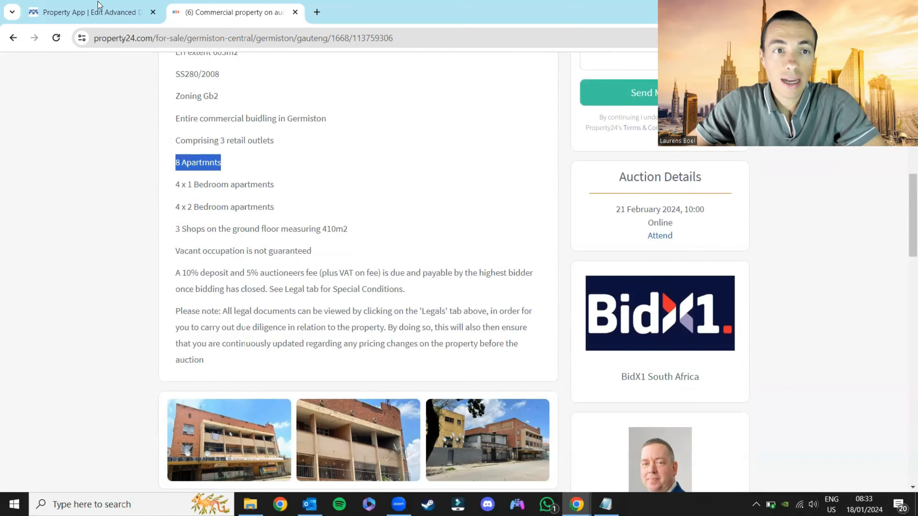
- Switch to the Property App deal and set both the asking price and the purchase price to R 1,500,000
click(99, 9)
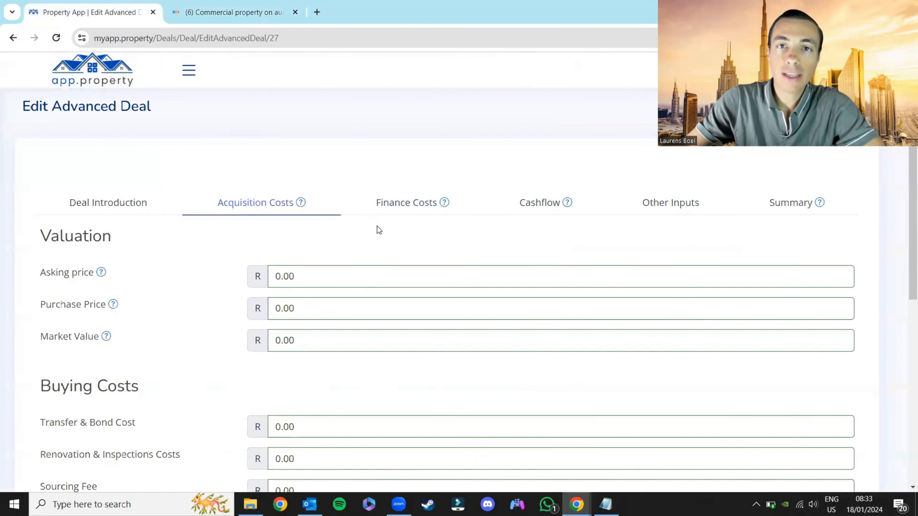
click(332, 269)
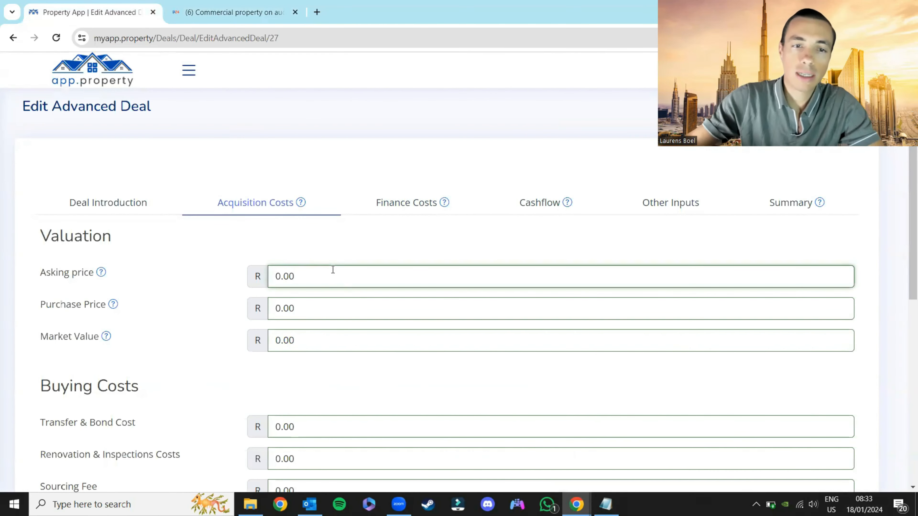
double_click(284, 276)
text(1,50)
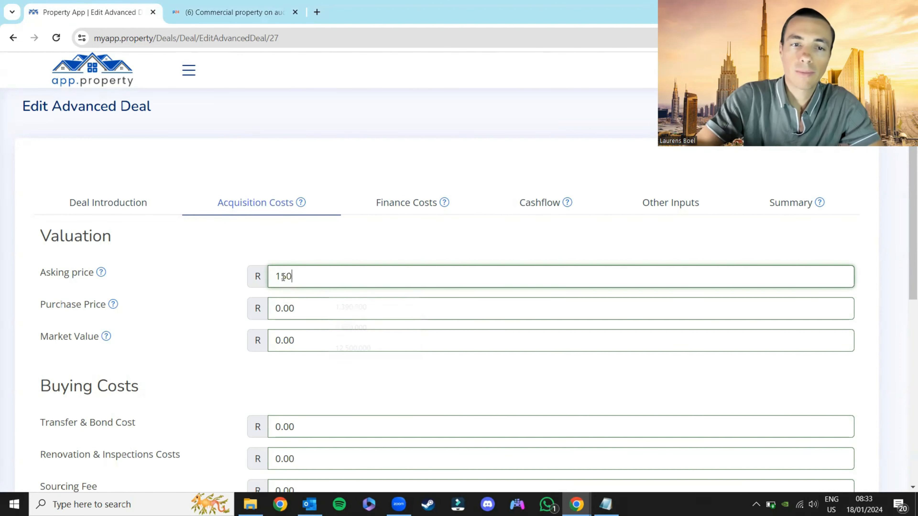
text(0,000)
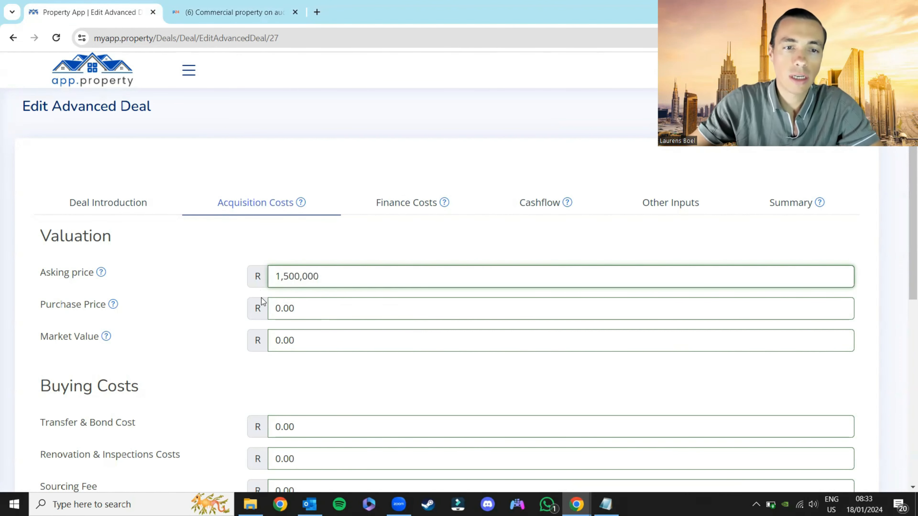
double_click(275, 305)
text(1500000)
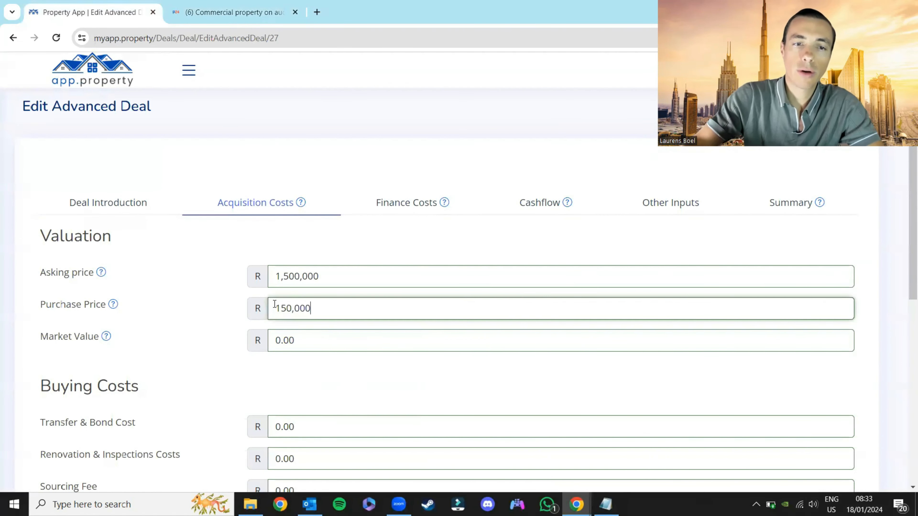
- Open the Windows Calculator and work out the market value as 8 × 350,000 plus 500,000
double_click(289, 340)
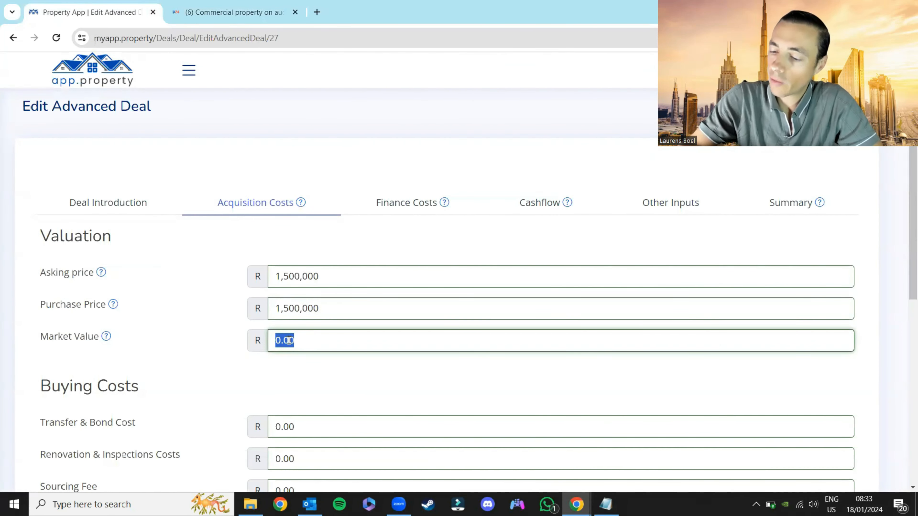
key(super)
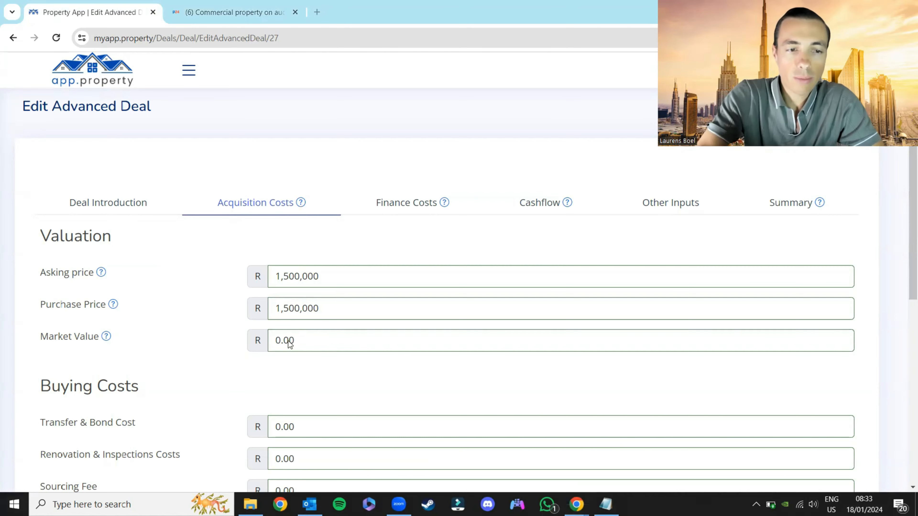
text(calc)
key(Return)
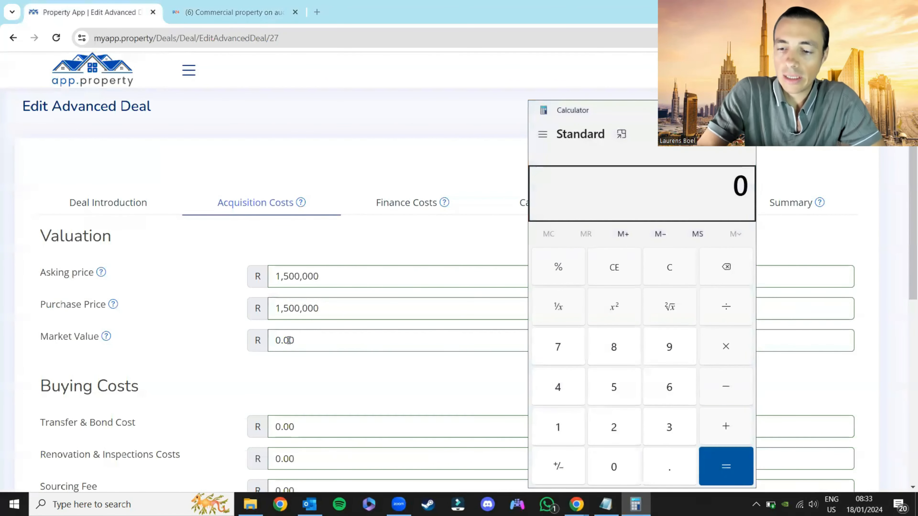
key(8)
key(asterisk)
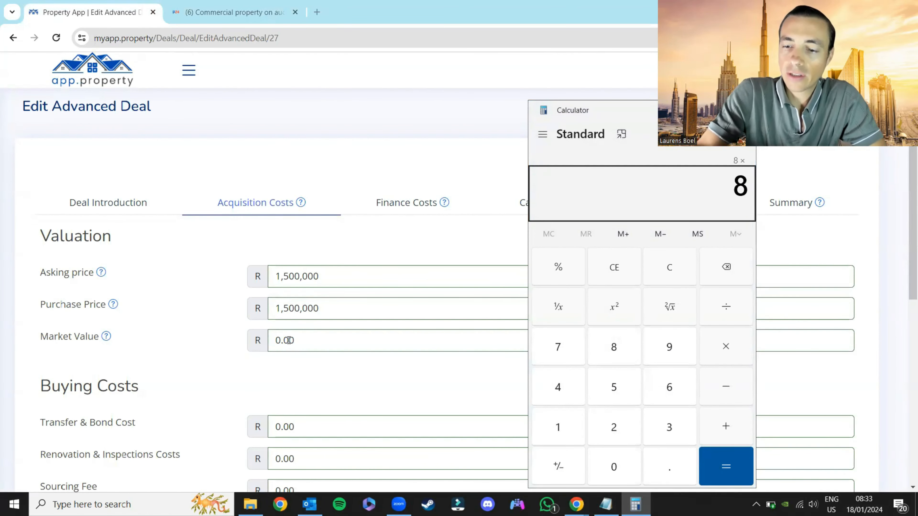
text(3500000)
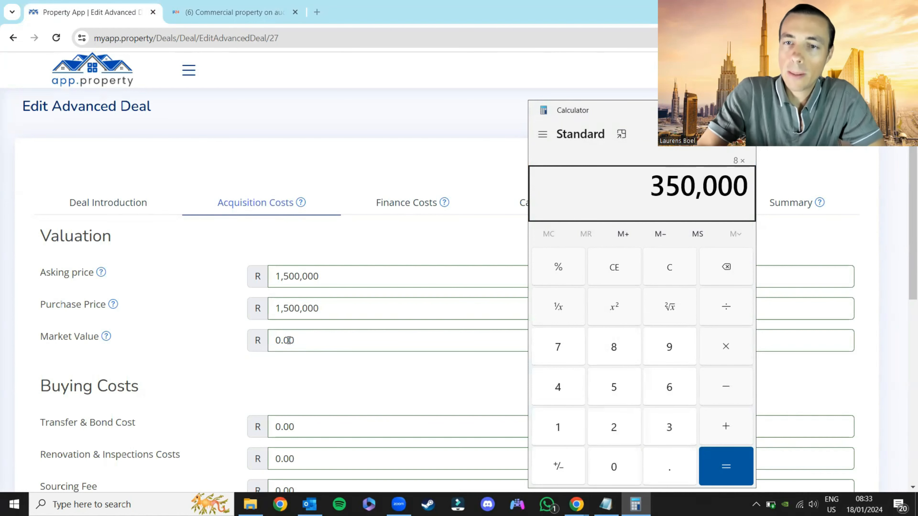
key(Return)
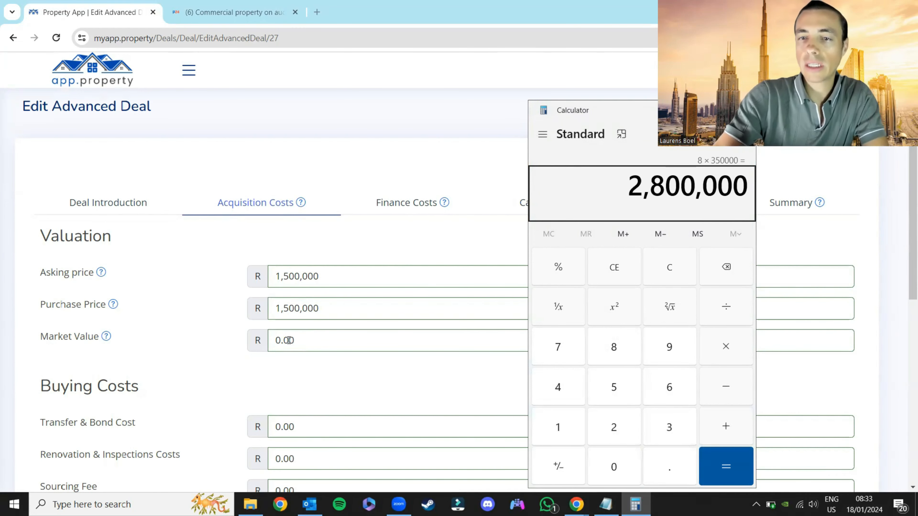
text(500000)
key(Return)
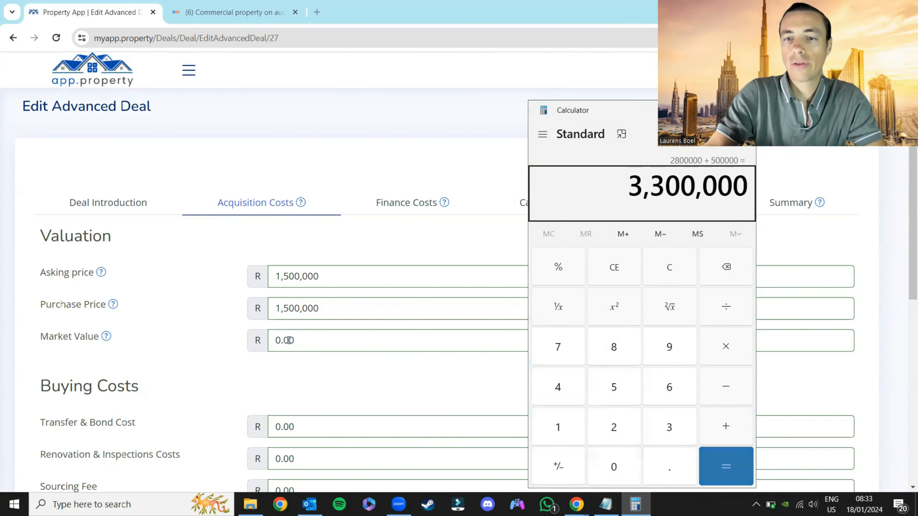
- Set the deal's market value to R 3,300,000
click(293, 341)
text(3)
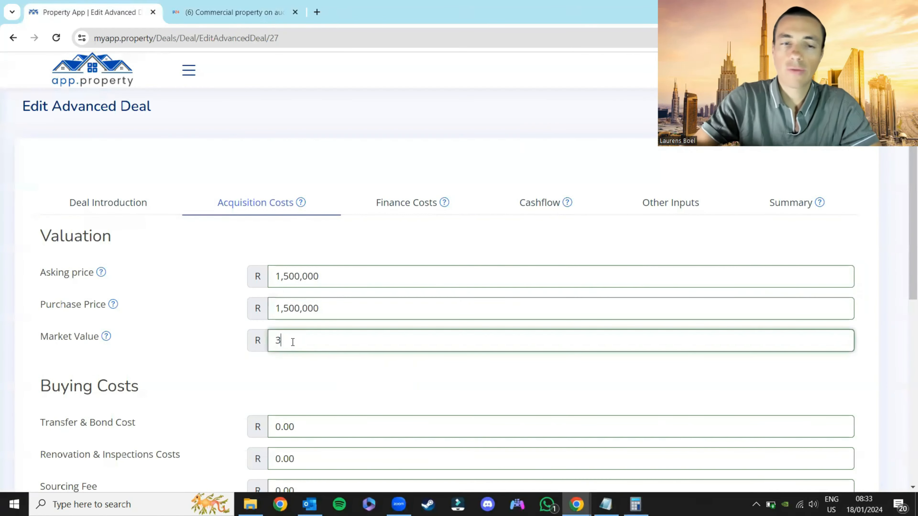
text(,300,000)
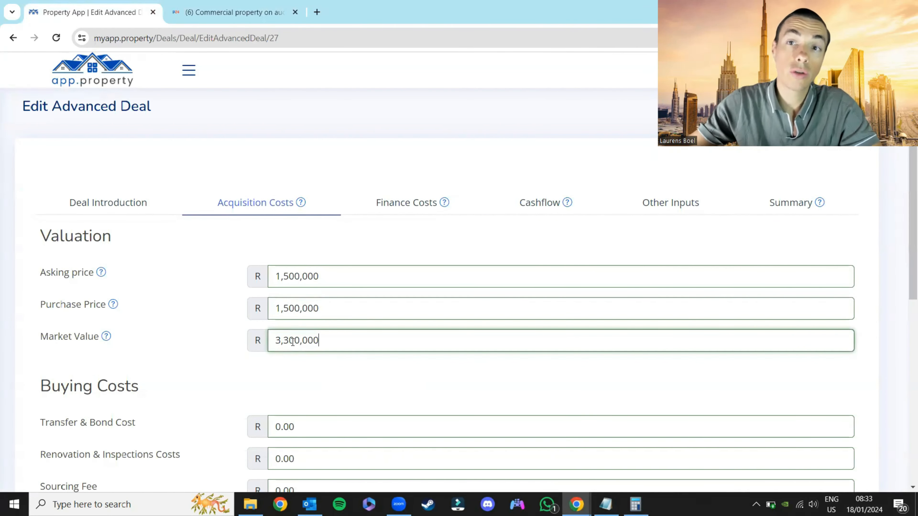
click(286, 368)
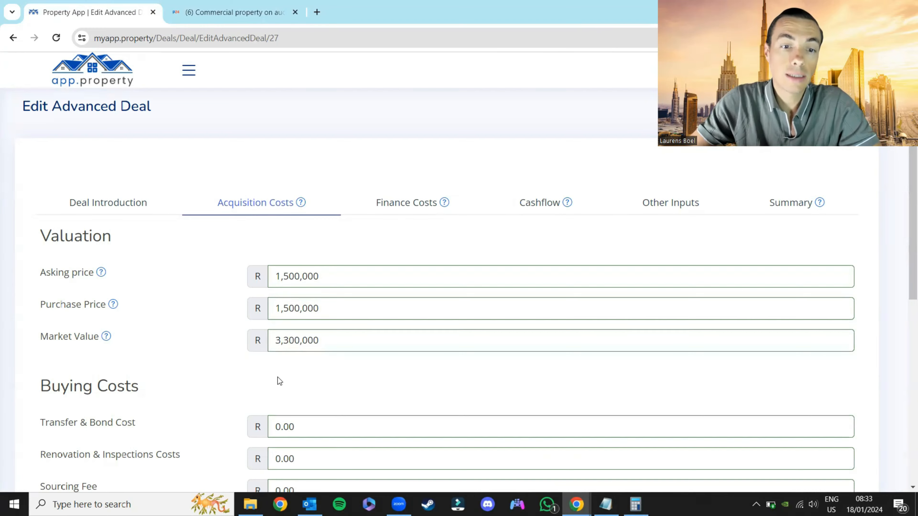
- Set the transfer and bond cost under Buying Costs to R 80,000
scroll(277, 377, down, 3)
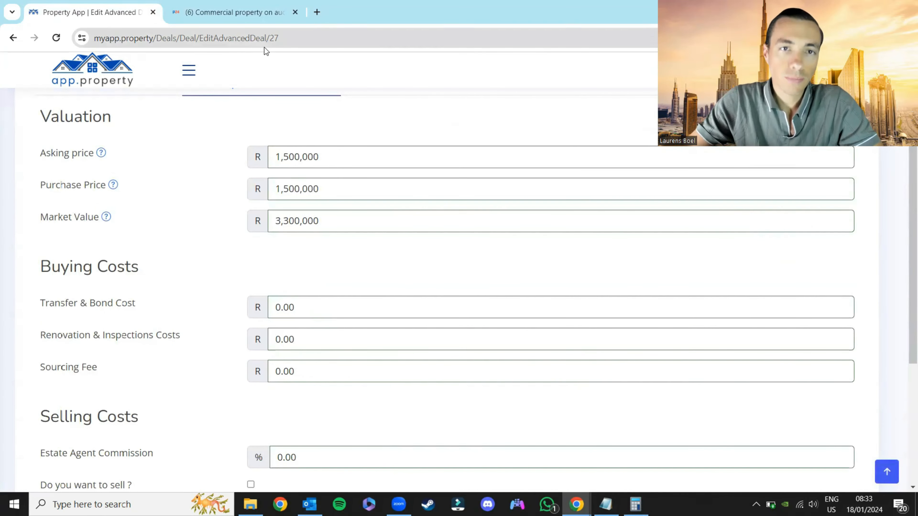
double_click(293, 304)
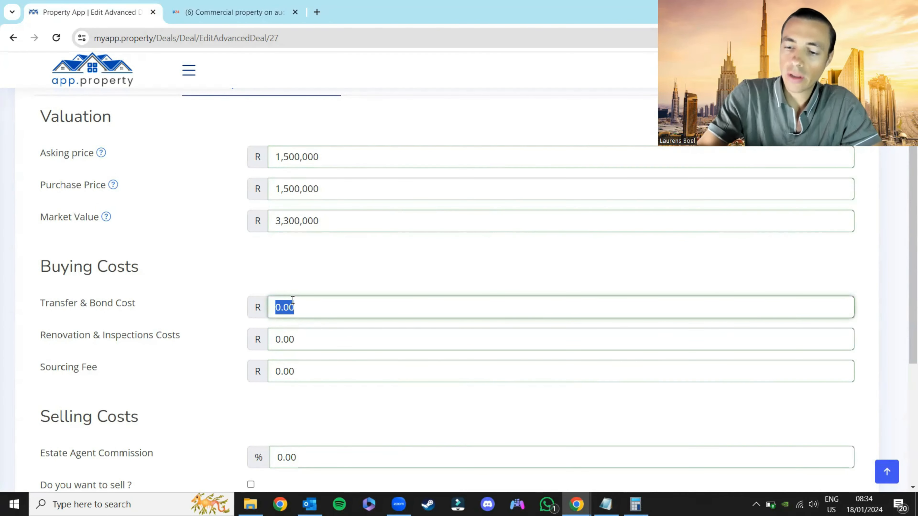
text(800000)
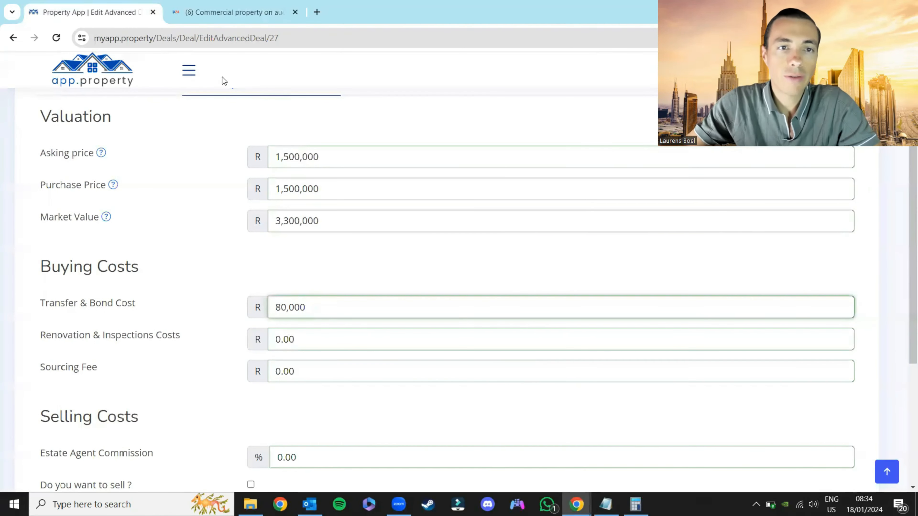
- View which calculators the property app offers, including the one for transfer fees, then collapse the list
click(189, 70)
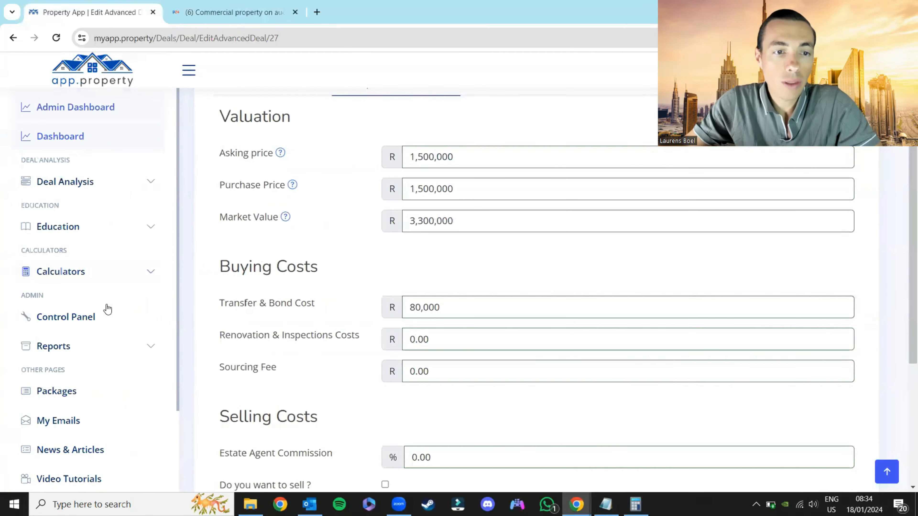
click(65, 274)
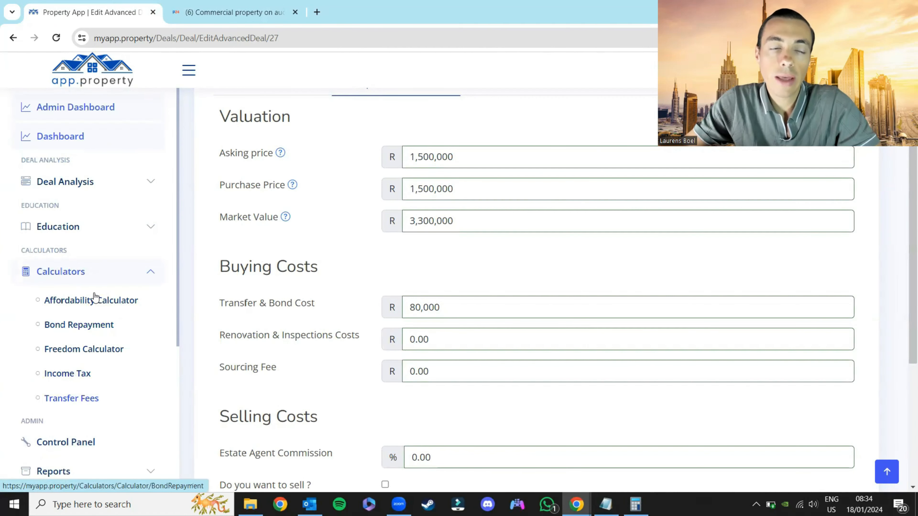
click(100, 272)
- Work out the renovation and inspections cost in the Windows Calculator as 8 × 80,000
scroll(423, 327, down, 2)
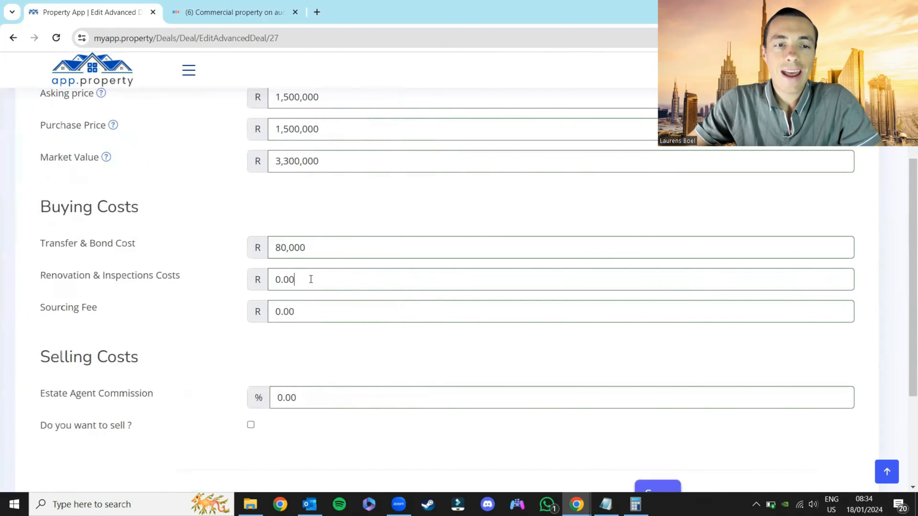
click(313, 279)
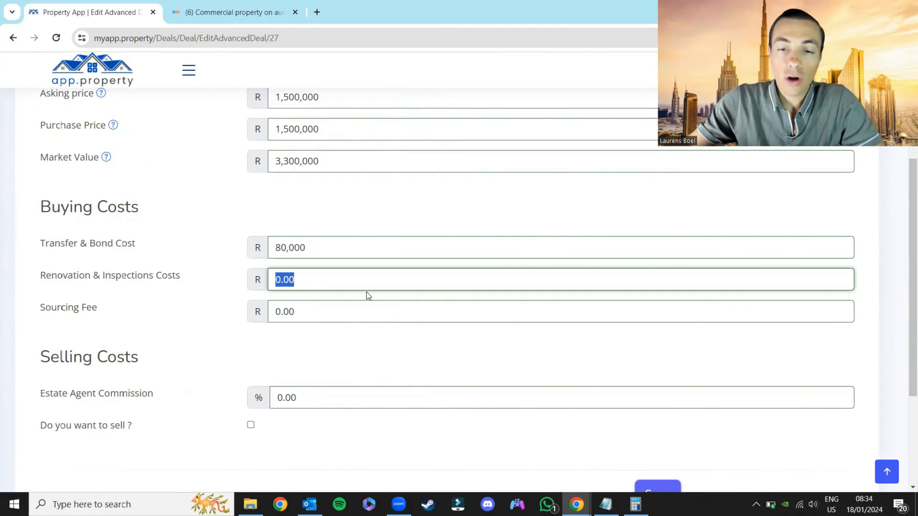
click(636, 504)
text(8 × )
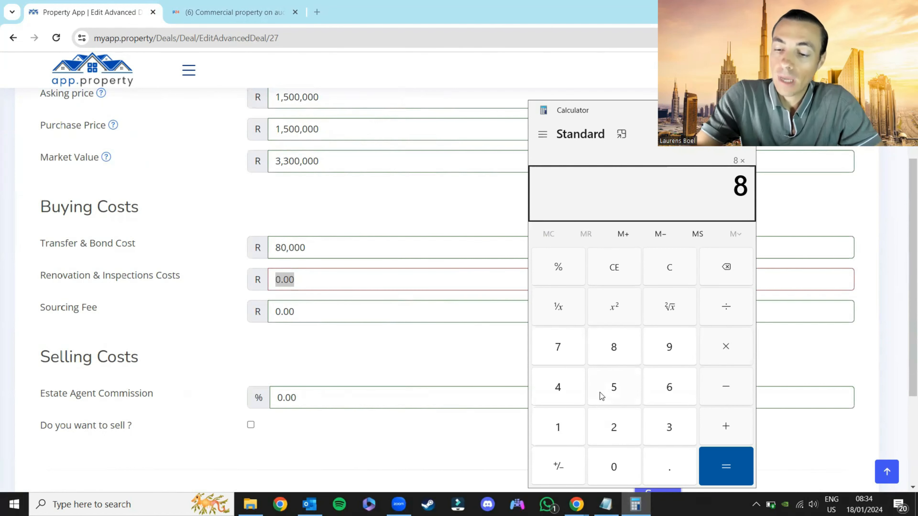
text(80000)
key(Return)
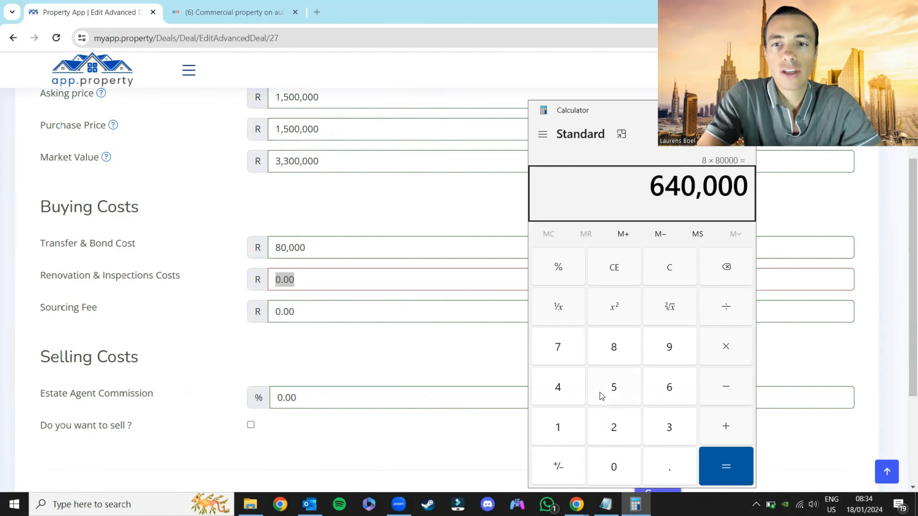
- Set the Renovation & Inspections Costs under Buying Costs to R 800,000
click(297, 277)
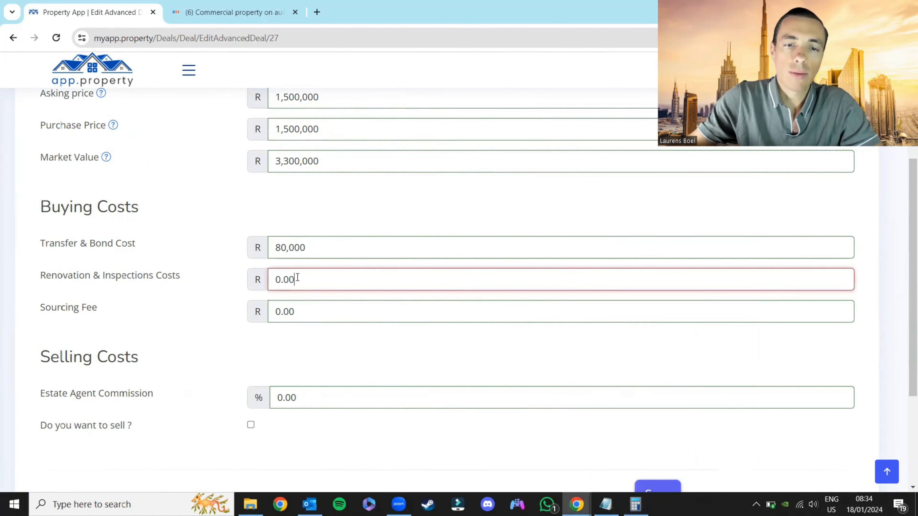
double_click(297, 277)
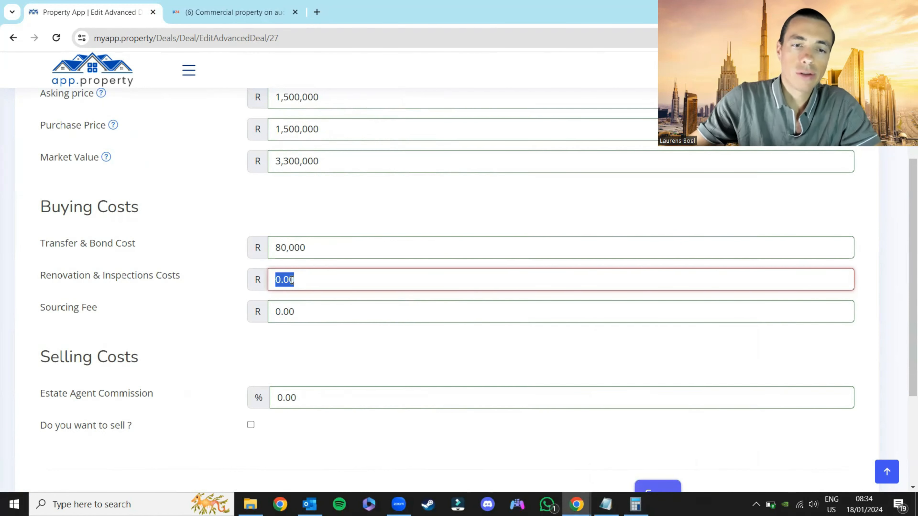
text(800,000)
- Work out the sourcing fee in the Windows Calculator as 8 × 30,000 and enter R 240,000 as the deal's Sourcing Fee
click(287, 304)
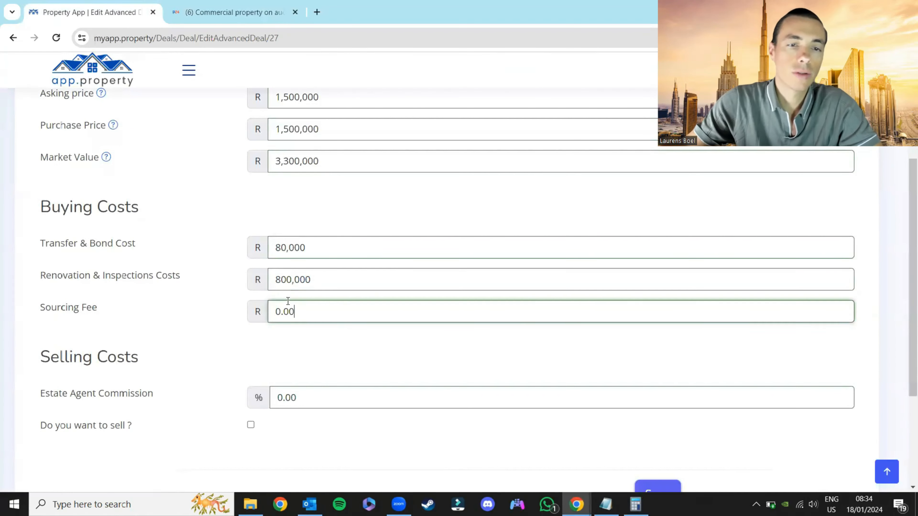
double_click(285, 312)
drag(37, 310, 98, 311)
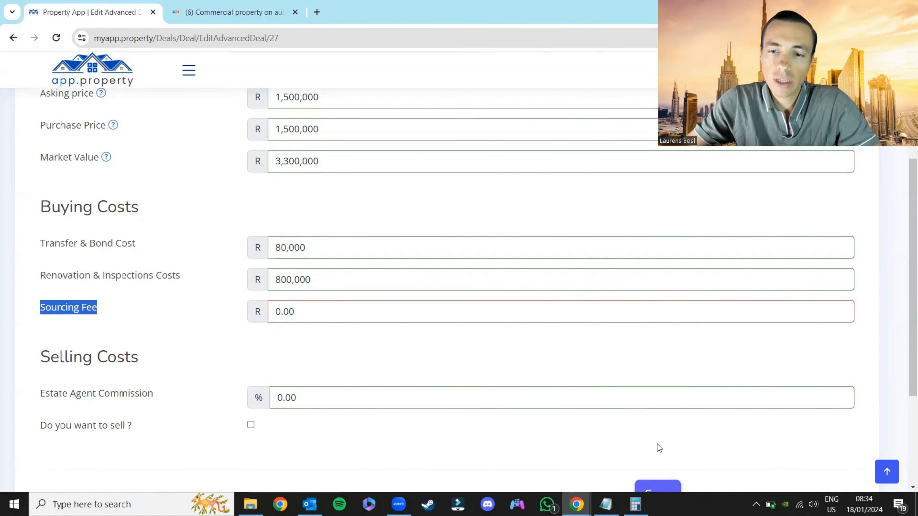
click(636, 505)
text(8*3)
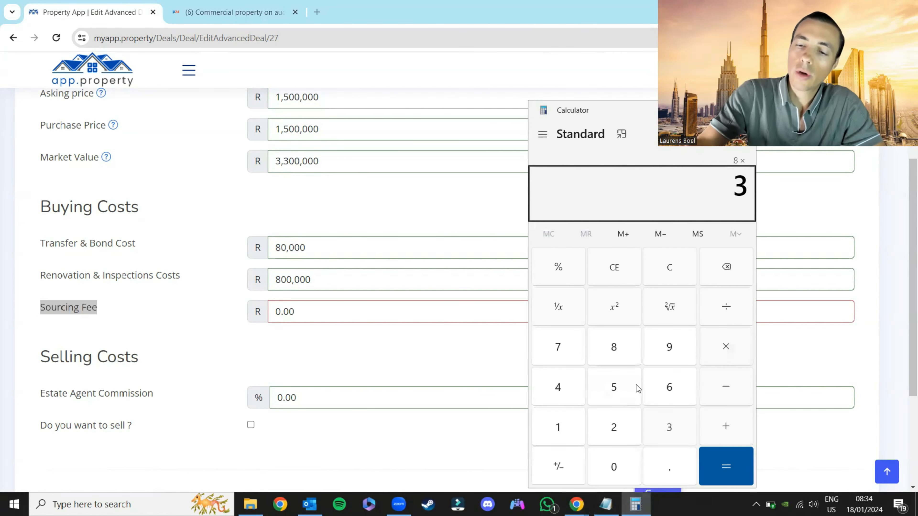
text(0000)
key(Return)
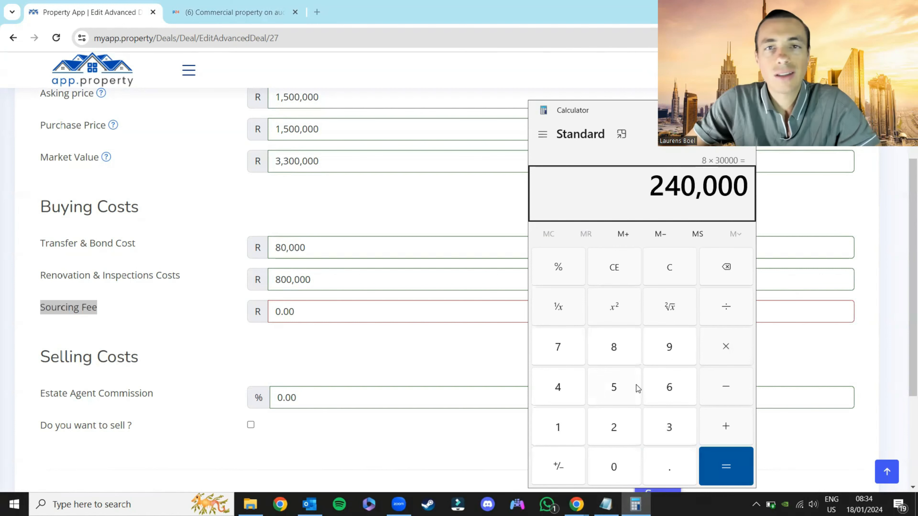
click(301, 313)
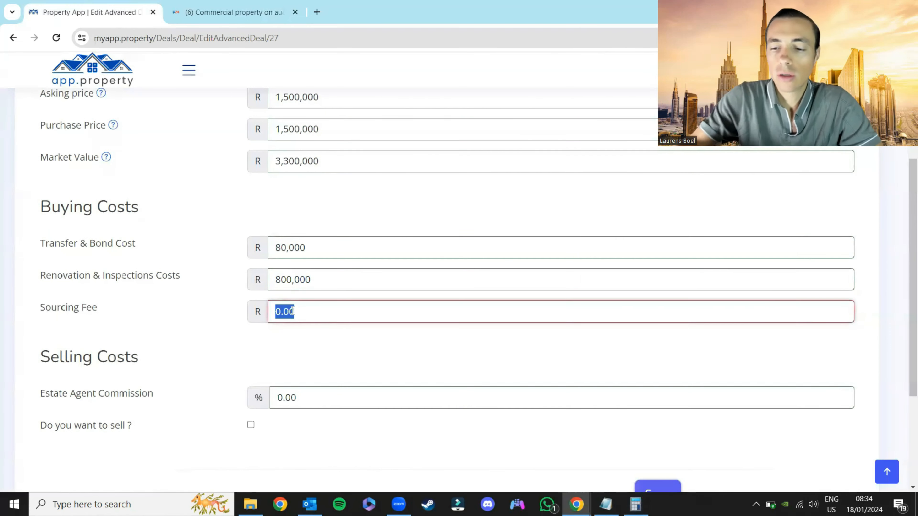
text(240,000)
click(292, 358)
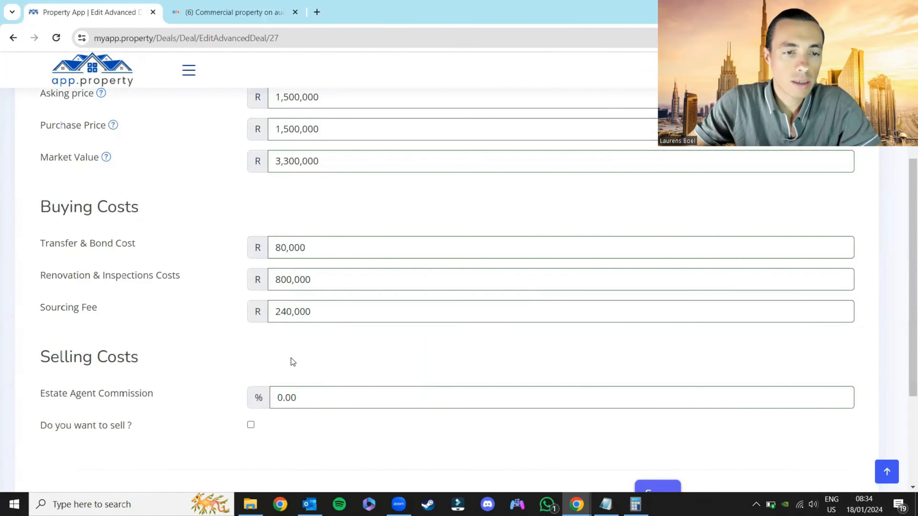
- Set the Estate Agent Commission under Selling Costs to 7% and save the acquisition costs
scroll(293, 364, down, 2)
click(293, 337)
text(7)
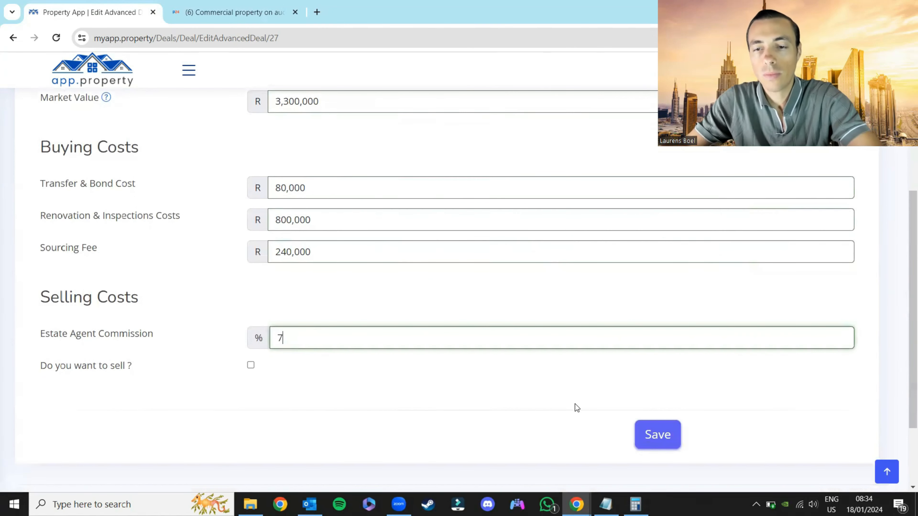
click(649, 434)
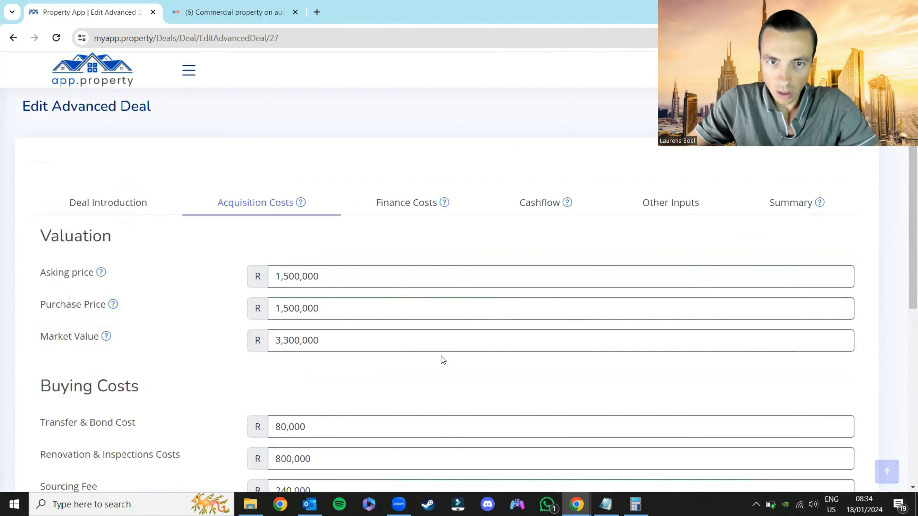
- Go past the finance costs to the deal's cashflow inputs and work out the apartments' monthly rent in the Calculator as 8 × 4,500
click(412, 206)
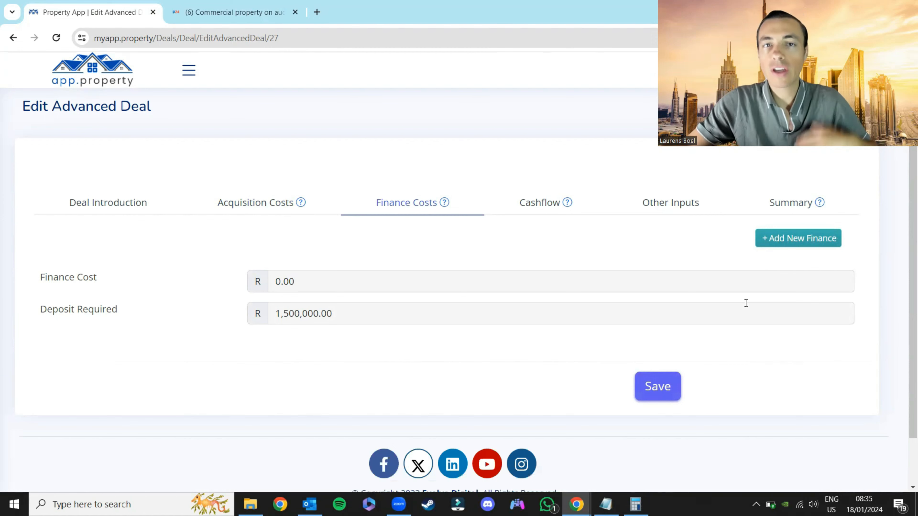
click(531, 203)
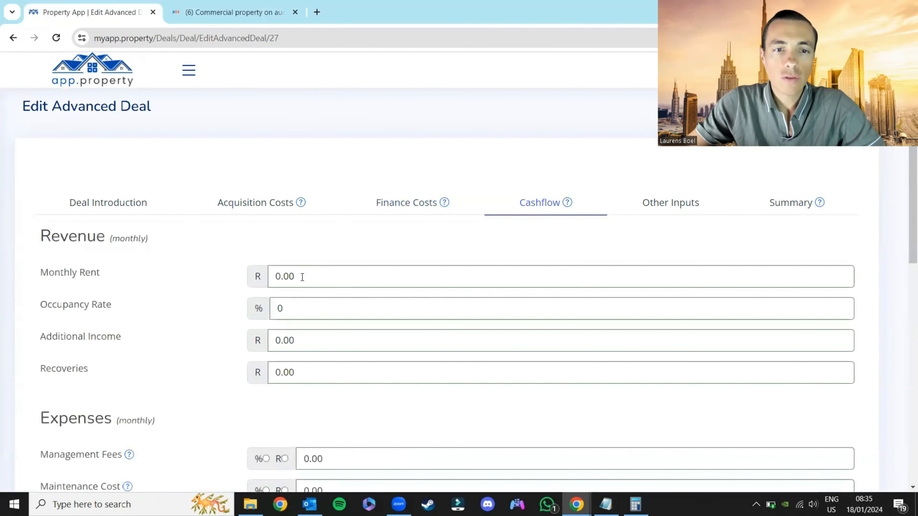
click(302, 277)
click(636, 504)
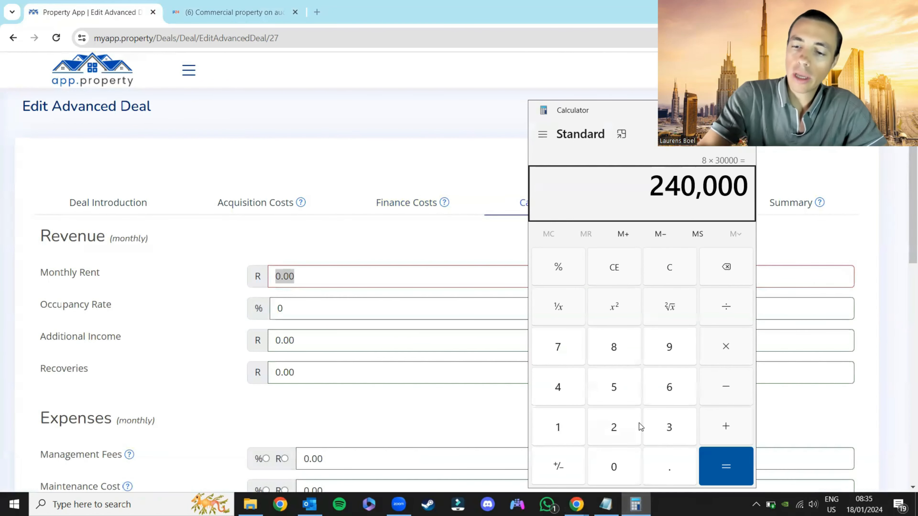
text(8 × 4500)
key(Return)
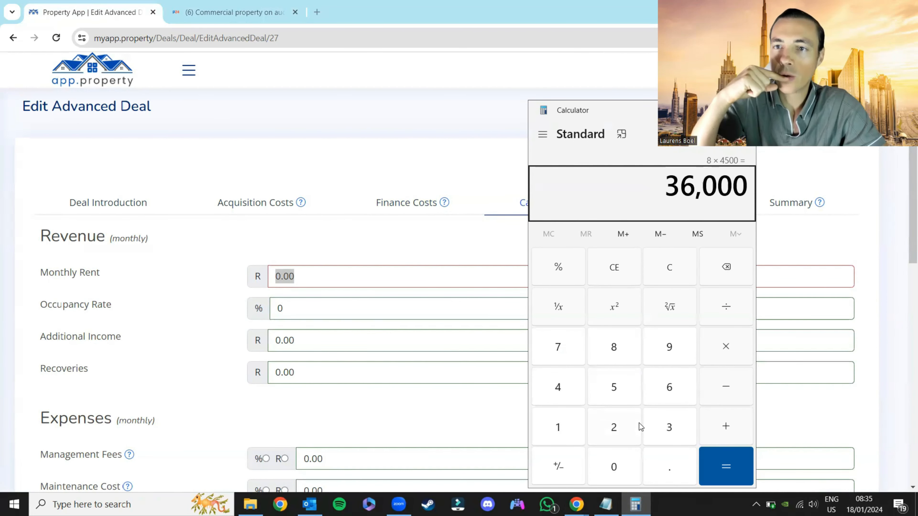
- Calculate the shops' monthly rent as 3 × 4,200 and add the apartments' 36,000 to it
key(Escape)
text(3*)
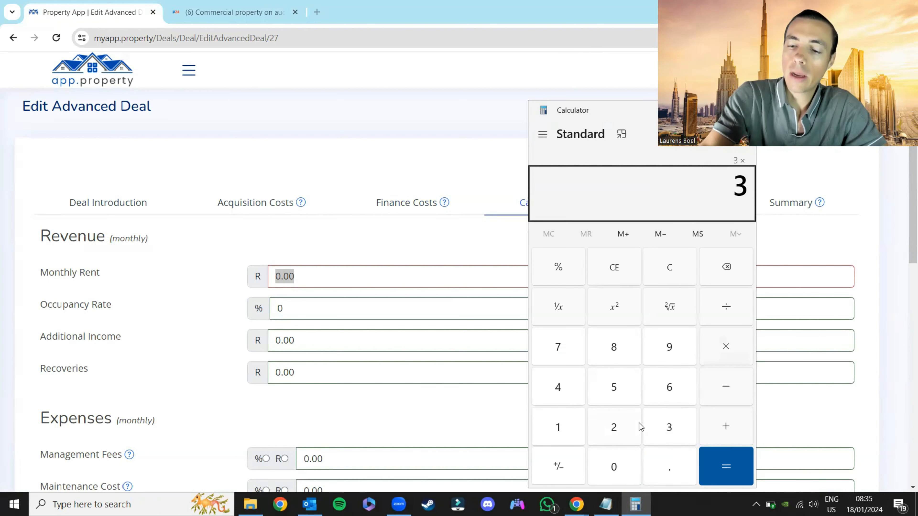
text(4200)
key(Return)
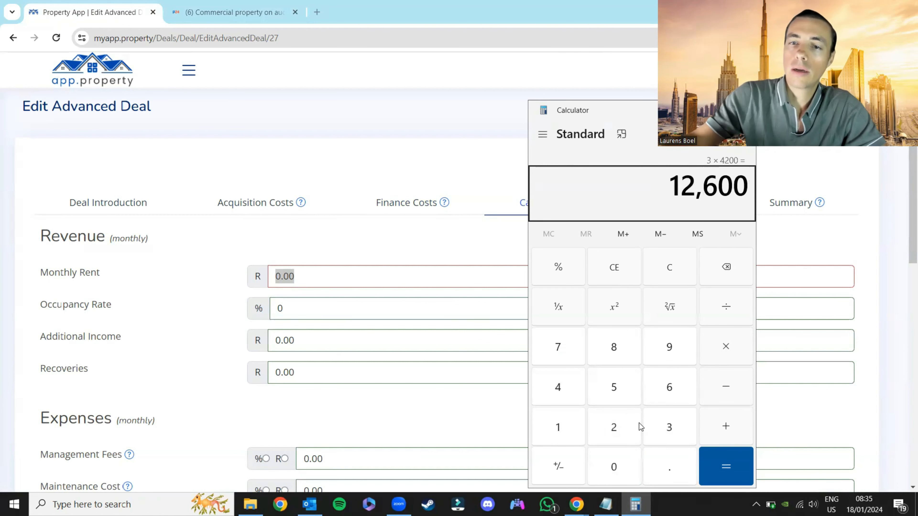
text(+36000)
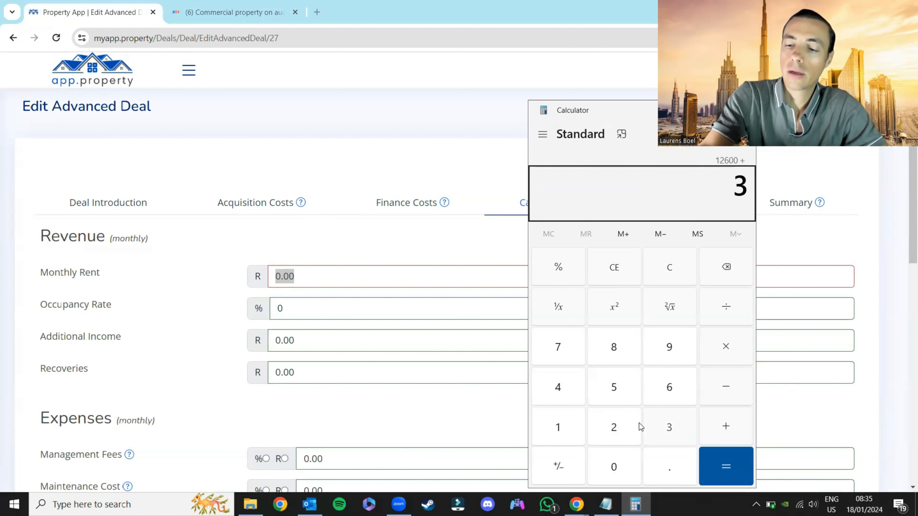
key(Return)
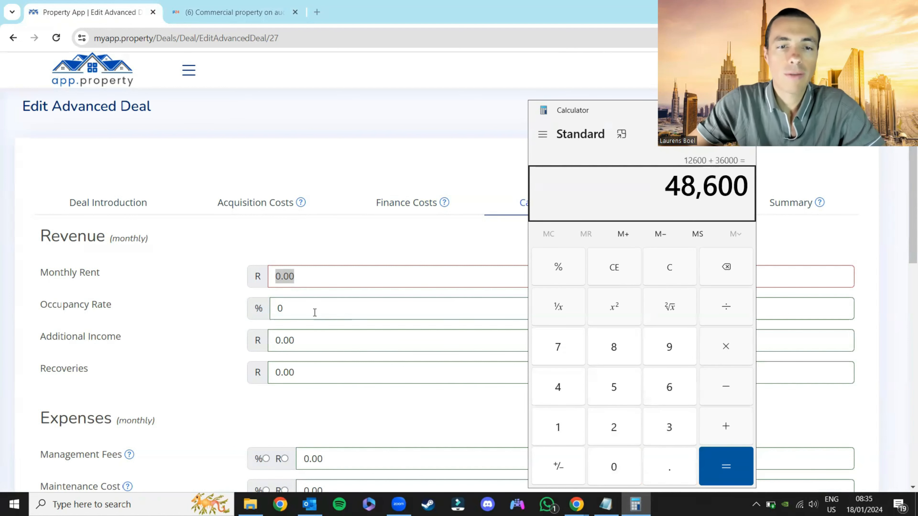
- Set the cashflow's Monthly Rent to R 48,600 and the Occupancy Rate to 94%
click(298, 280)
double_click(285, 277)
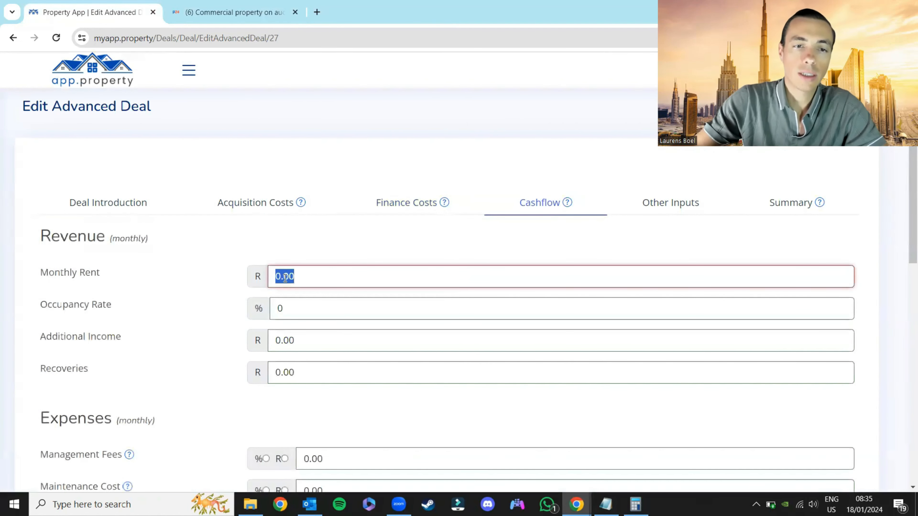
text(48,600)
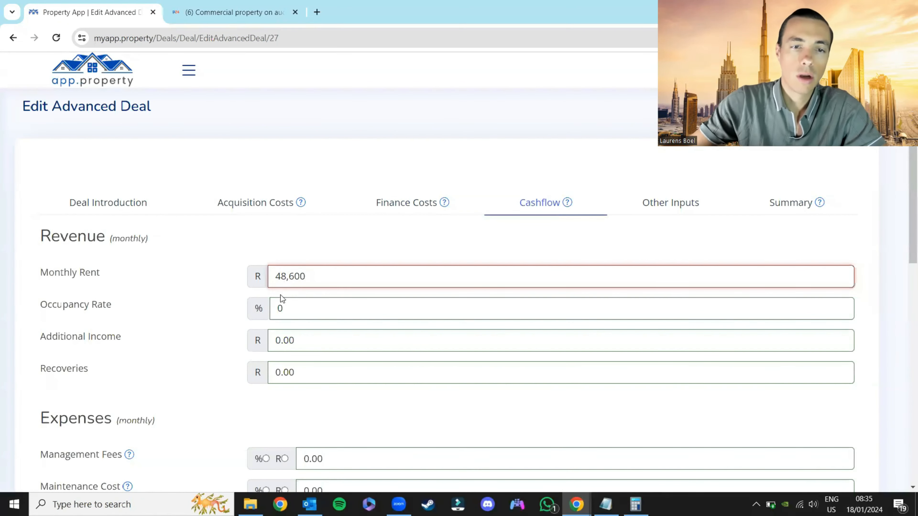
double_click(288, 317)
text(94)
- Enter the monthly Management Fees as 8% and the Maintenance Cost as 5%, both as percentages
scroll(282, 311, down, 5)
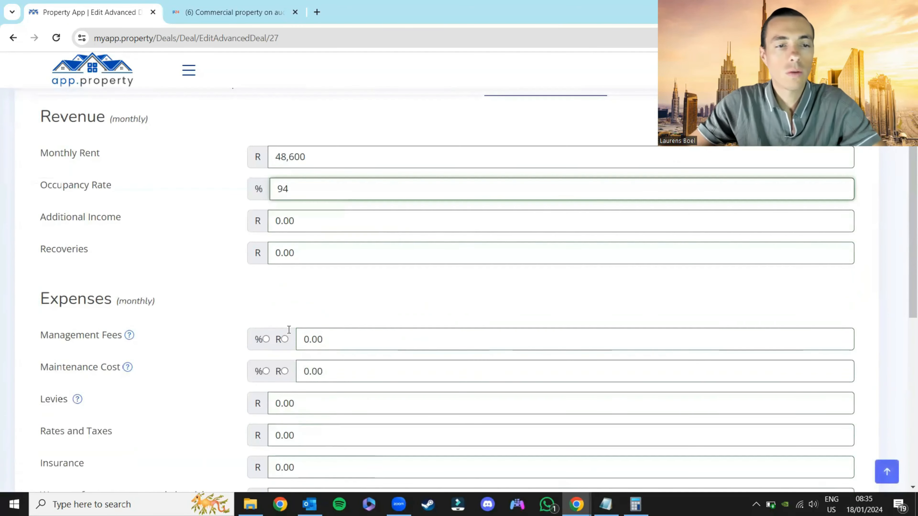
click(266, 280)
text(8)
click(266, 311)
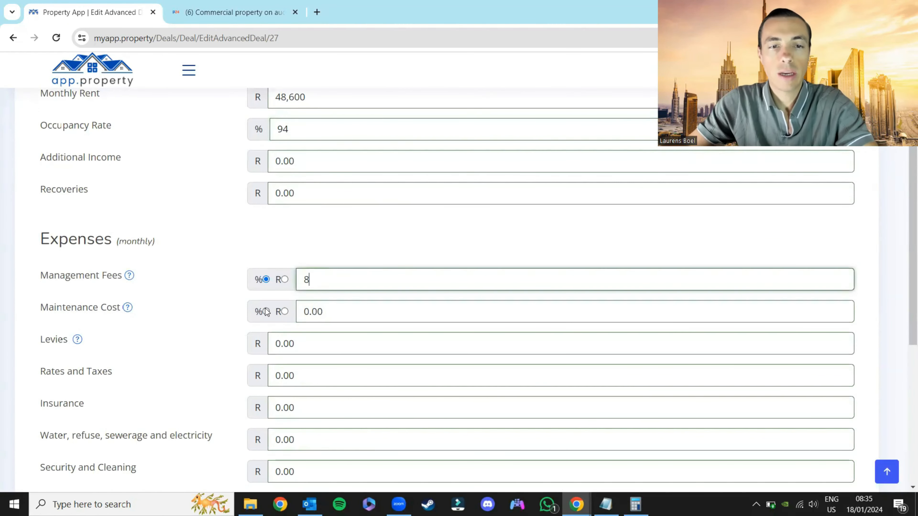
click(324, 311)
double_click(324, 311)
text(5)
- Check the Property24 auction listing's description and property overview for a rates and taxes figure
scroll(307, 311, down, 3)
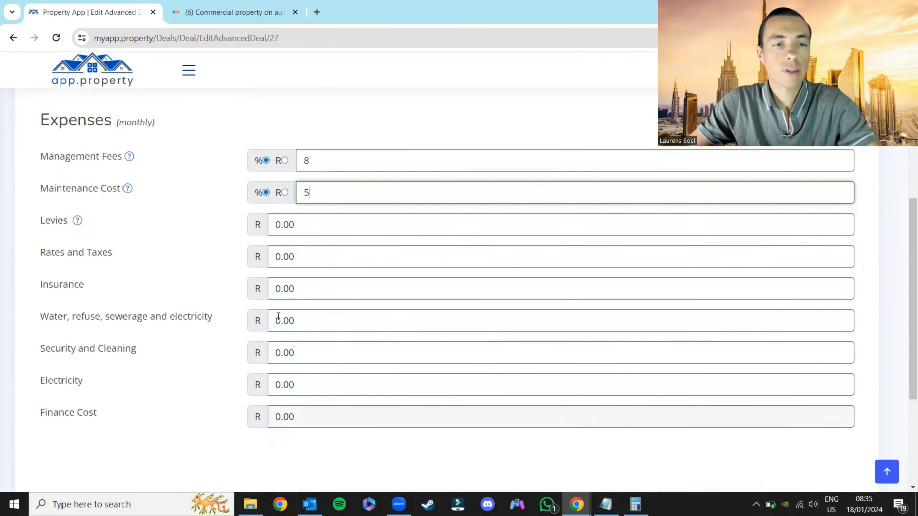
double_click(293, 255)
click(234, 12)
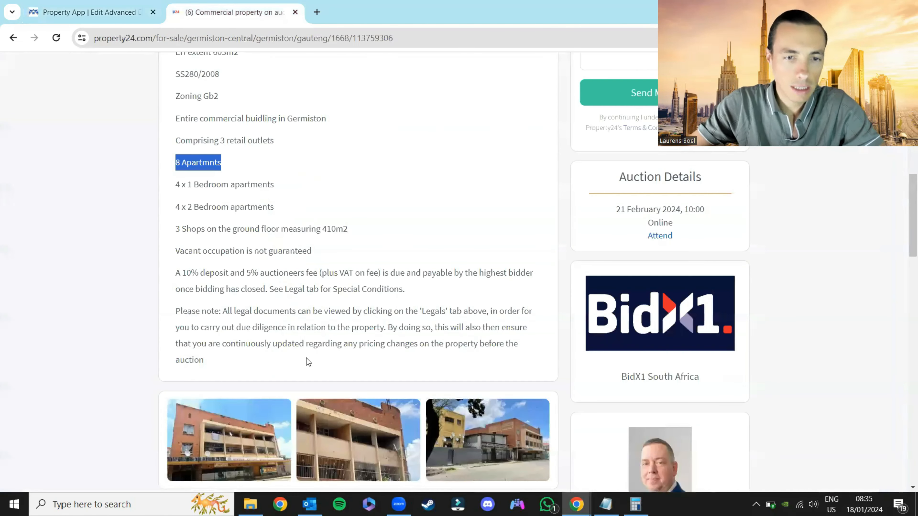
scroll(305, 358, down, 10)
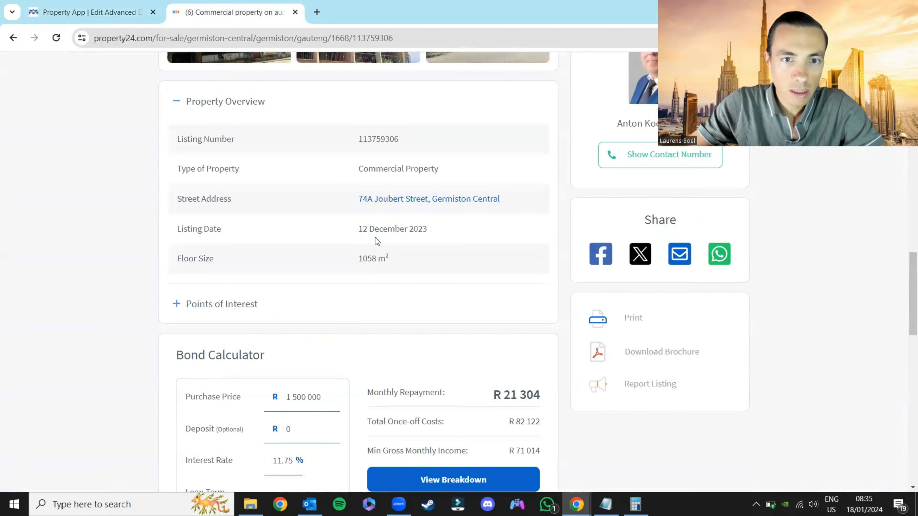
scroll(382, 246, up, 10)
scroll(307, 332, up, 3)
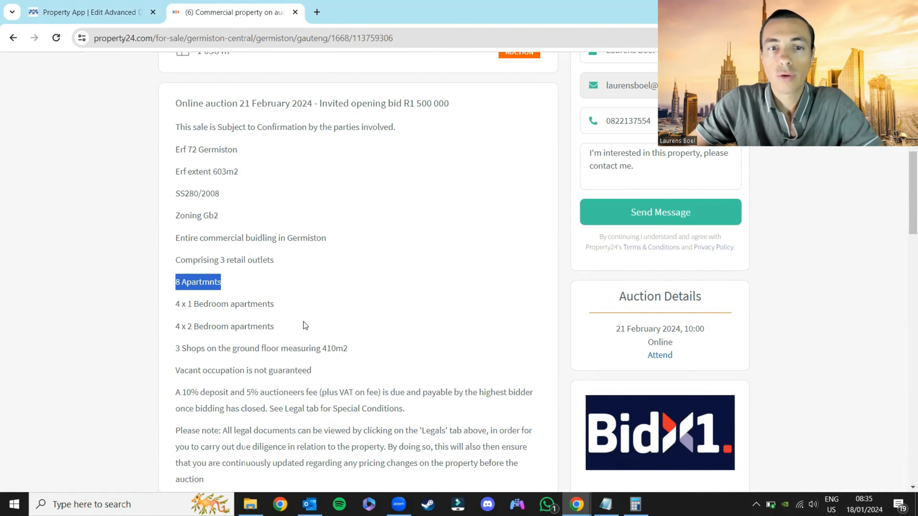
scroll(318, 372, down, 2)
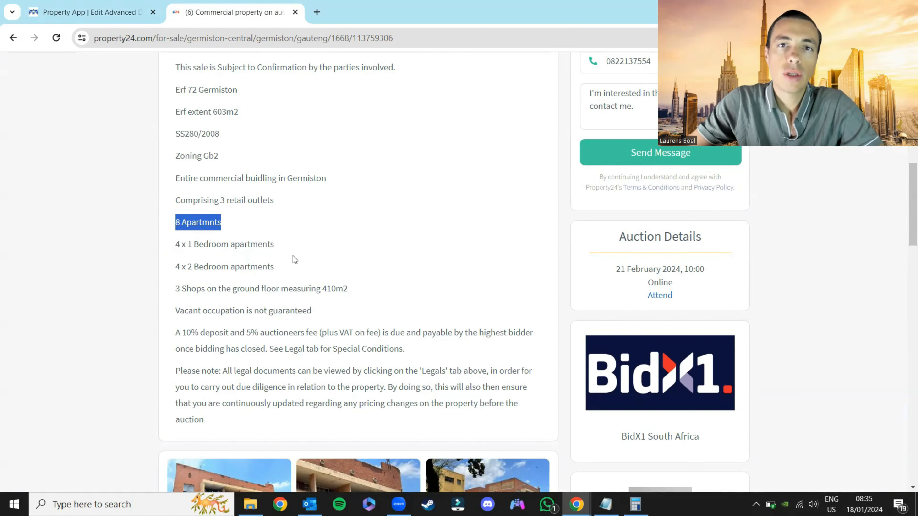
- Back in the property app, set the monthly Rates and Taxes to R 1,800 and Insurance to R 800
click(117, 10)
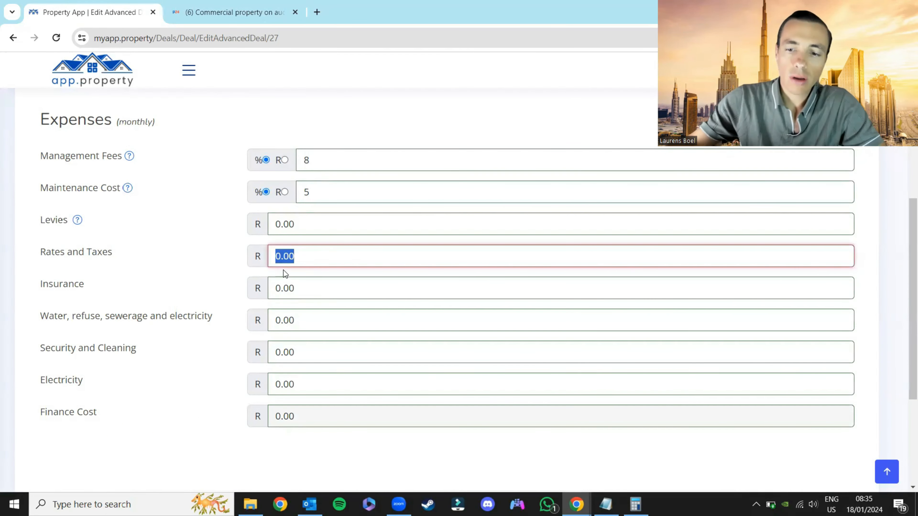
text(180)
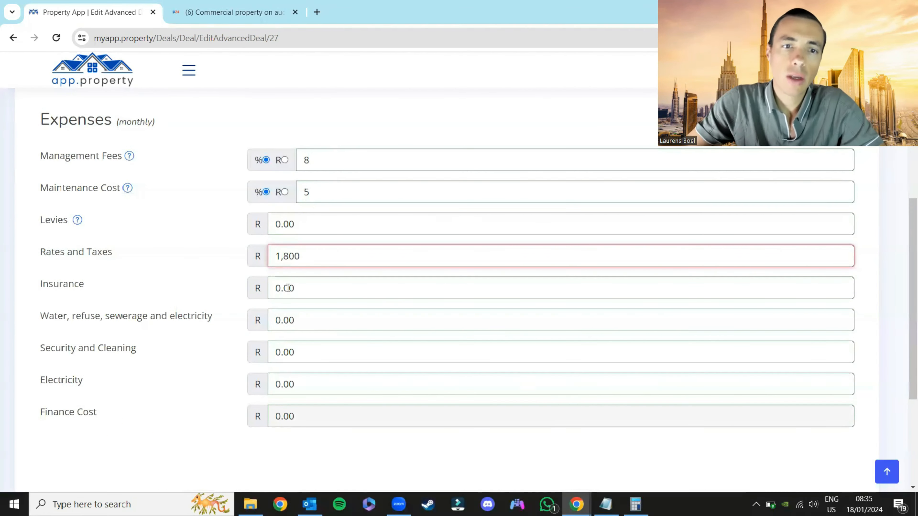
click(286, 288)
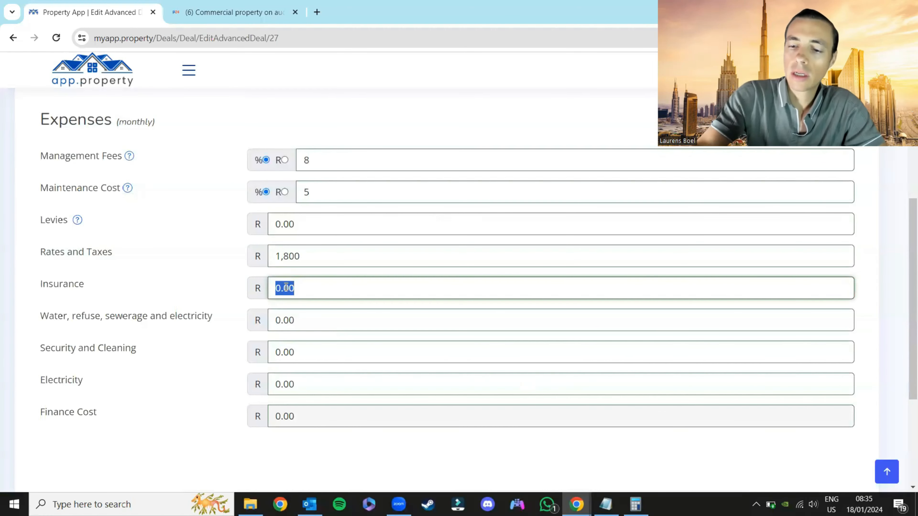
text(800)
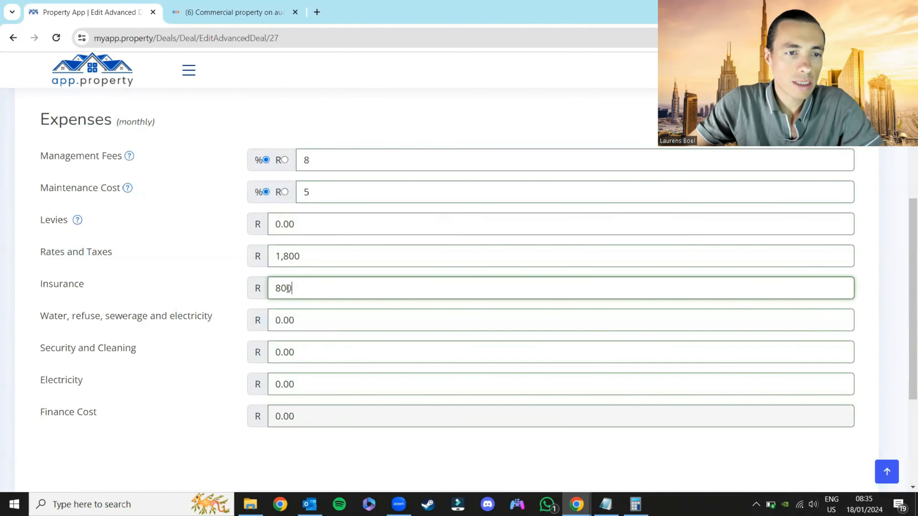
- Set the monthly water, refuse, sewerage and electricity expense to R 2,500 and Security and Cleaning to R 600
click(295, 321)
text(2500)
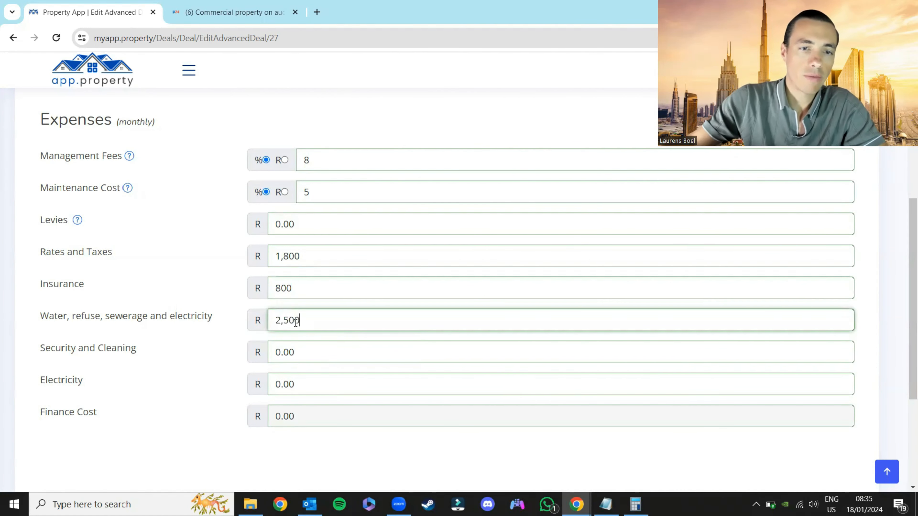
click(289, 351)
text(600)
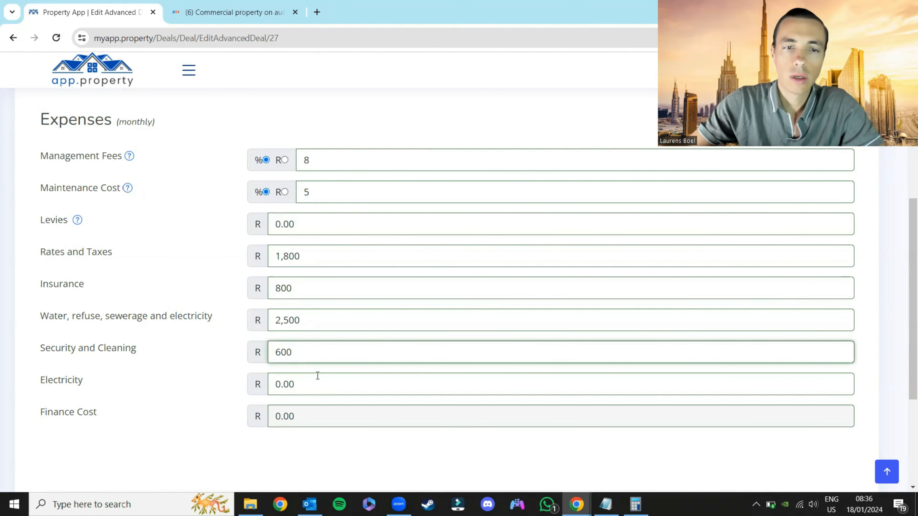
- Set the Effective Income Tax in the deal's Other Inputs to 27%
scroll(319, 373, down, 5)
scroll(505, 373, up, 10)
click(672, 206)
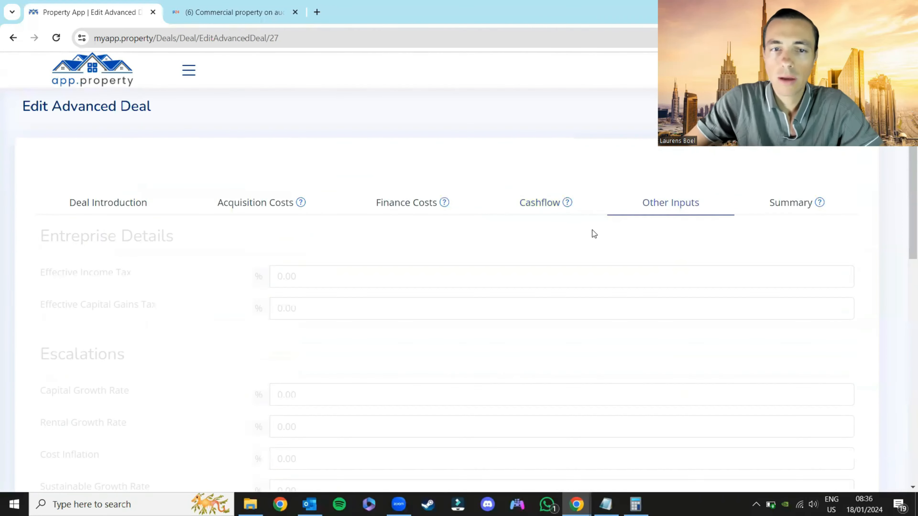
click(319, 269)
text(27)
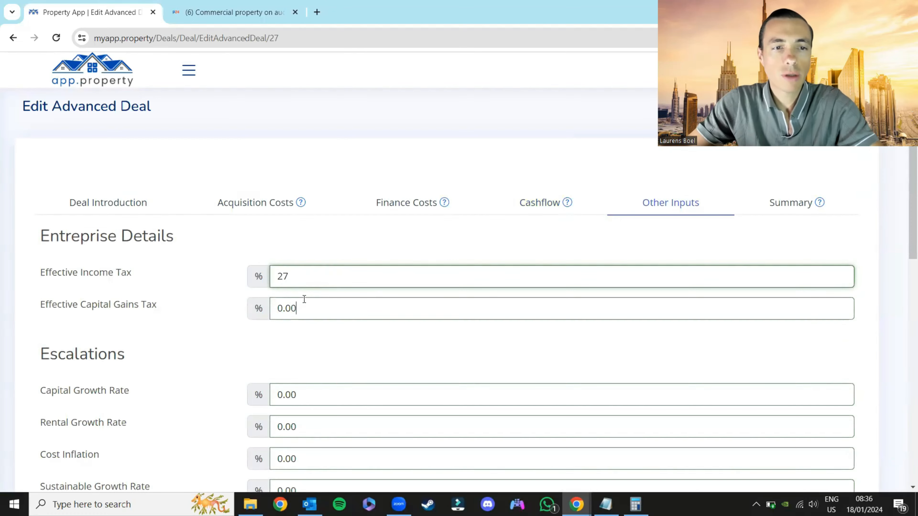
- Set the Effective Capital Gains Tax to 22% and the Capital Growth Rate to 3%
text(22)
scroll(217, 318, down, 3)
click(310, 275)
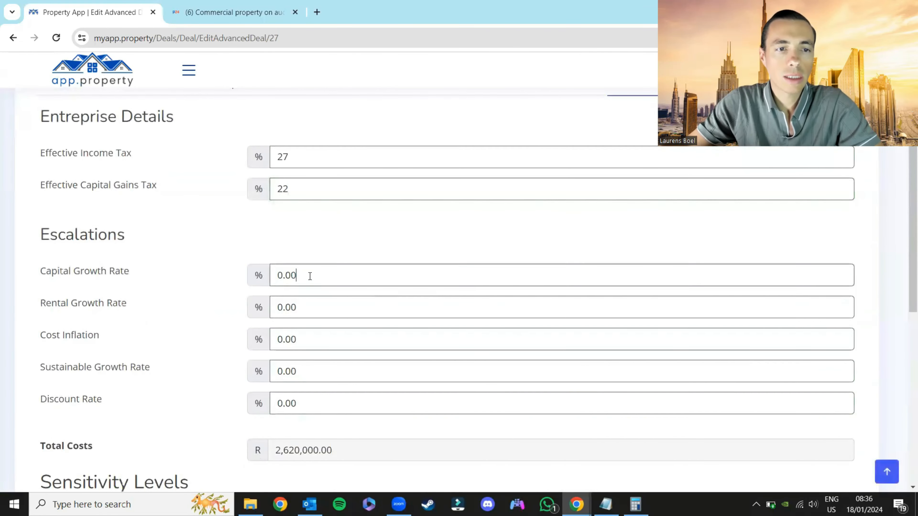
double_click(307, 282)
text(3)
- Set the Rental Growth Rate to 6.5% and Cost Inflation to 5% in the deal's escalations
double_click(297, 301)
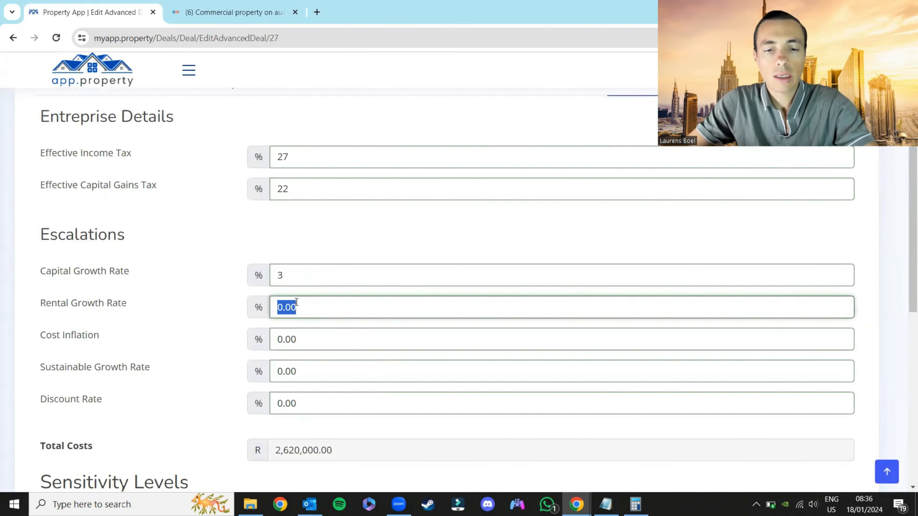
text(6.5)
double_click(289, 339)
text(5)
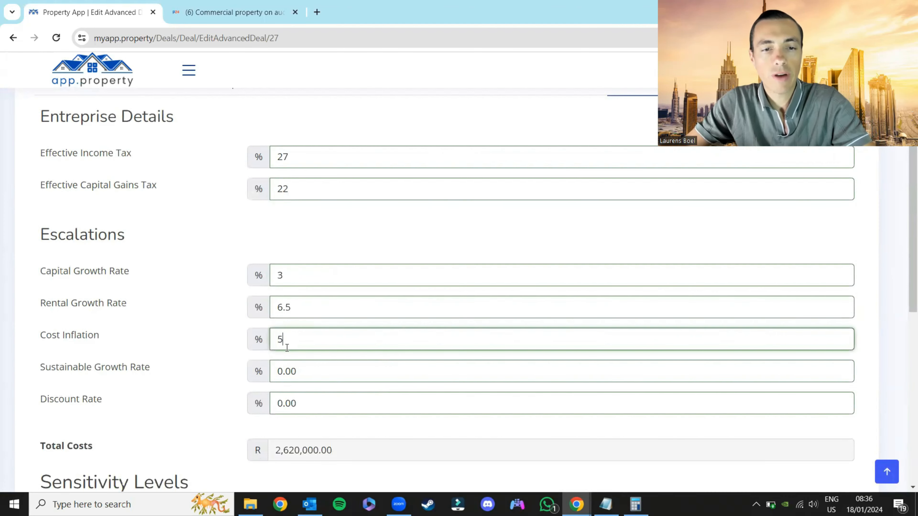
- Set the Sustainable Growth Rate to 5% and the Discount Rate to 10%
double_click(289, 373)
text(5)
double_click(296, 404)
text(10)
- Set the Real Growth Factor and Occupation Factor sensitivity levels to 10% each, and highlight the Total Costs figure
scroll(243, 392, down, 5)
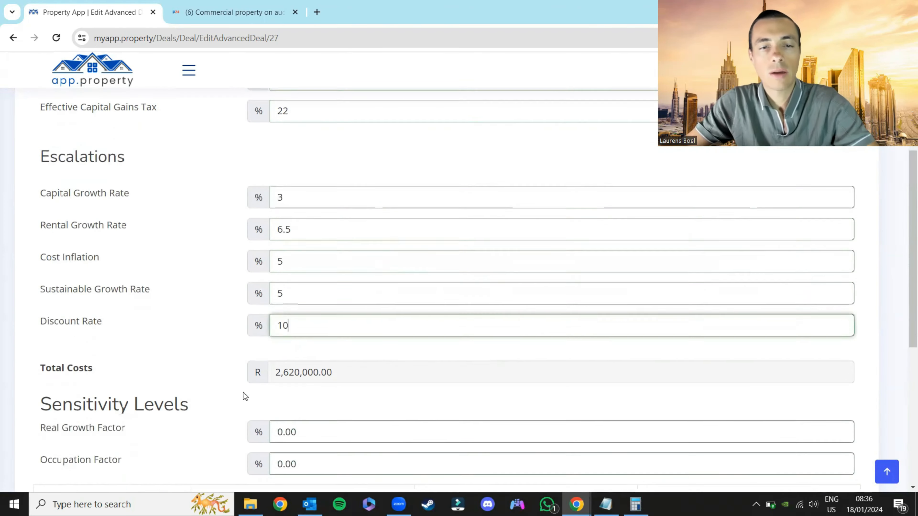
double_click(289, 332)
text(10)
double_click(294, 365)
text(1)
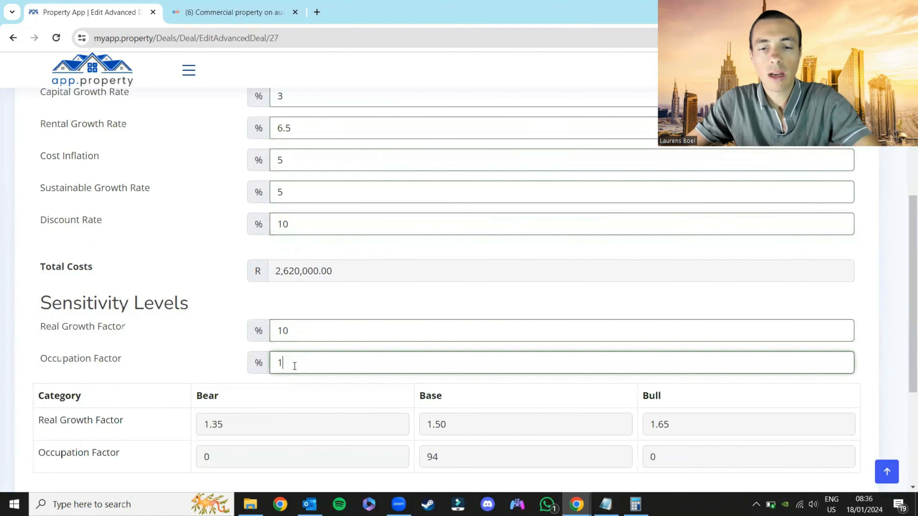
click(309, 318)
drag(346, 272, 272, 276)
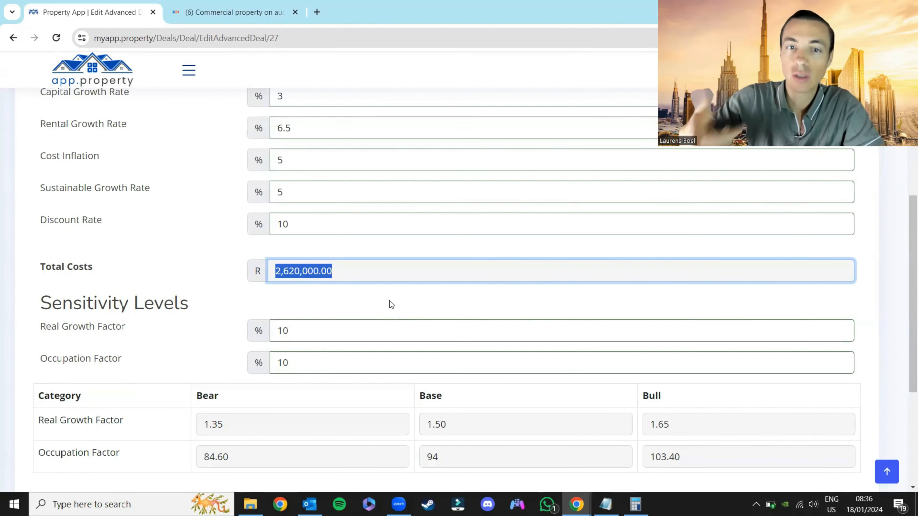
- Open the deal summary's Overview and examine the discounts to asking price and to market value
scroll(520, 285, up, 6)
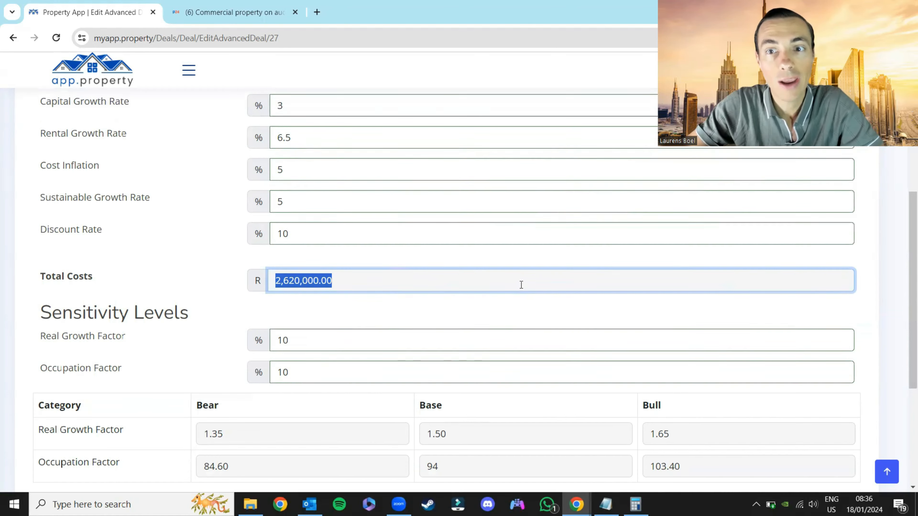
click(759, 201)
scroll(338, 298, down, 2)
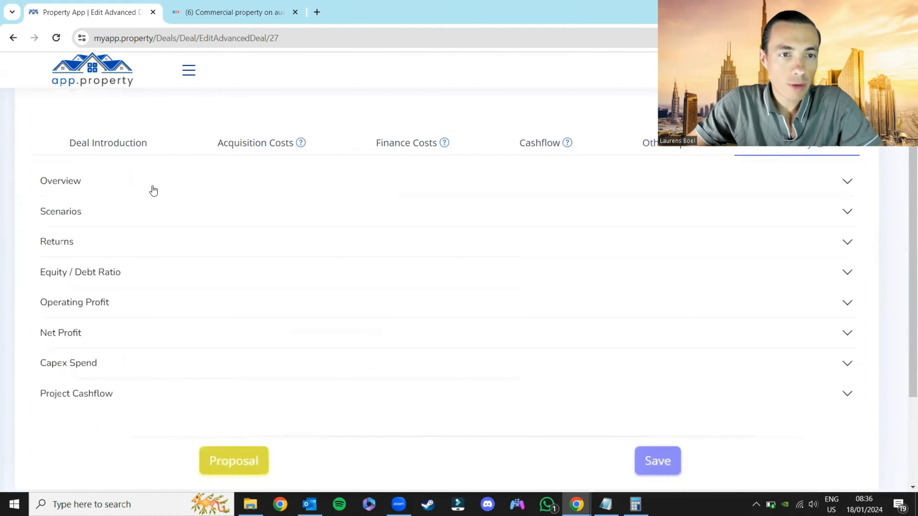
click(152, 186)
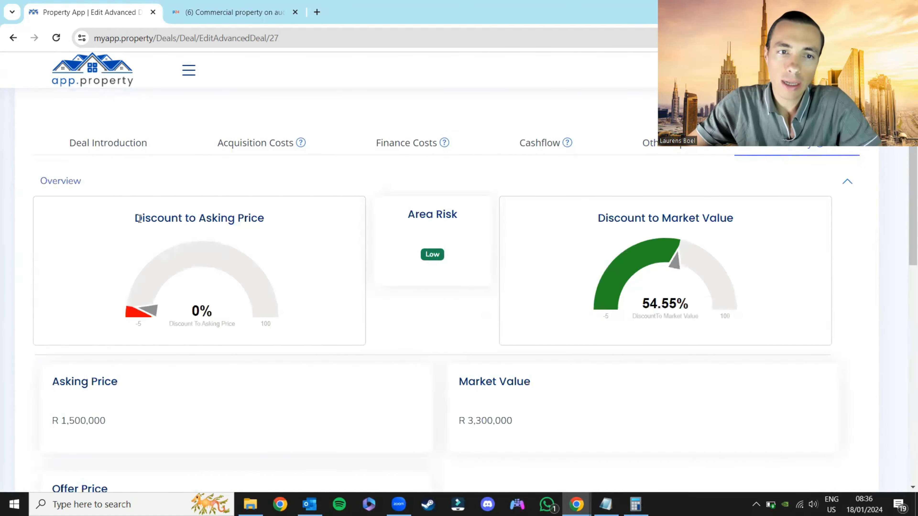
drag(136, 218, 266, 224)
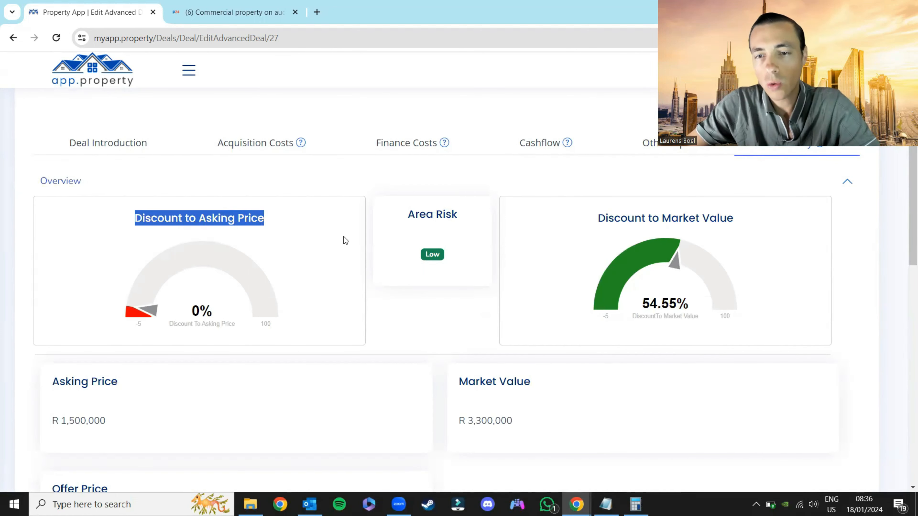
drag(598, 218, 733, 216)
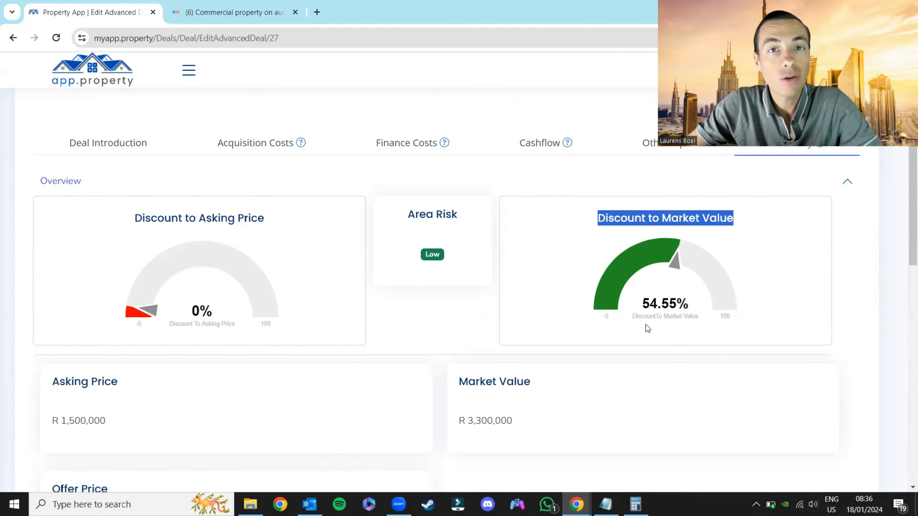
- Examine the summary's Scenarios, comparing gross rent, gross yield, expenses and first-year cashflow across the bear, base and bull cases
scroll(552, 333, down, 8)
click(359, 322)
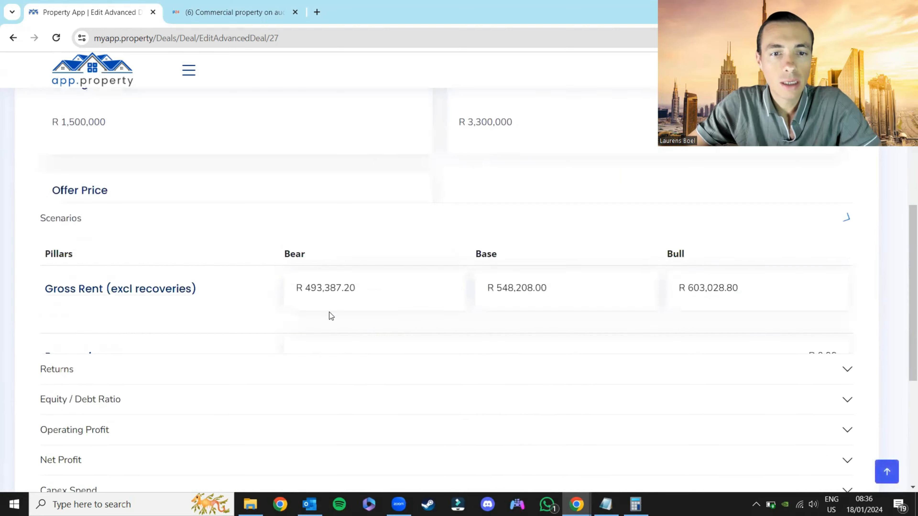
scroll(329, 312, down, 5)
scroll(364, 318, up, 6)
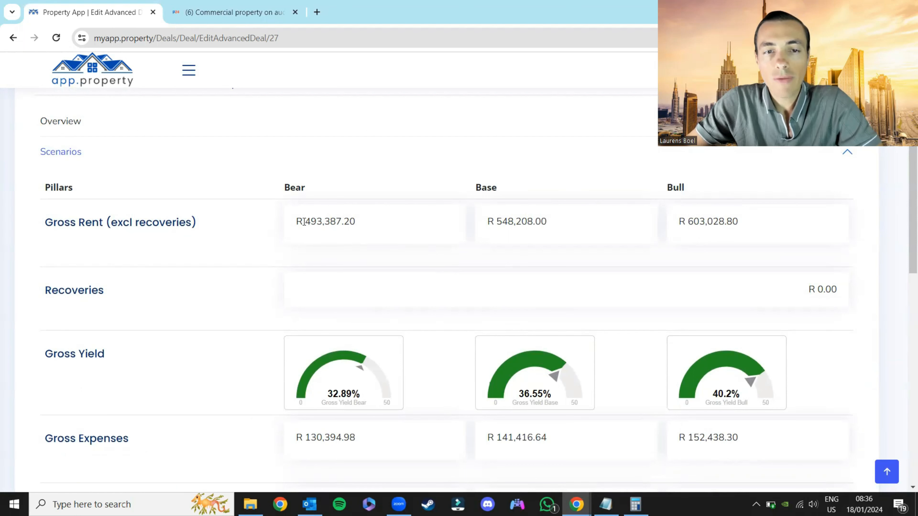
drag(488, 221, 552, 241)
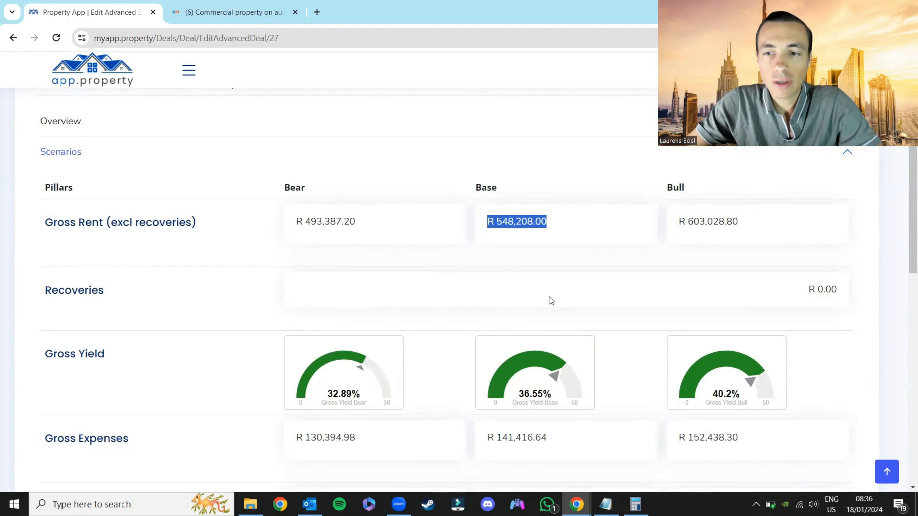
scroll(550, 299, down, 3)
drag(519, 274, 549, 272)
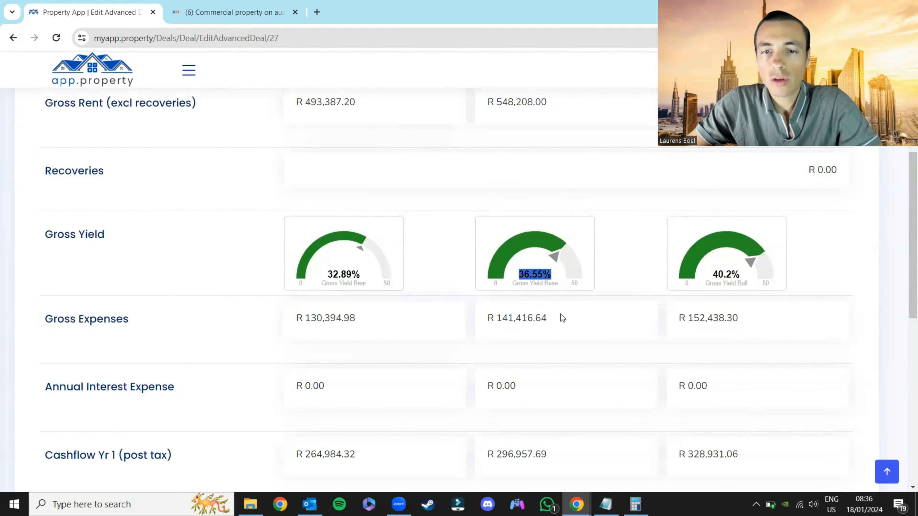
scroll(561, 316, down, 5)
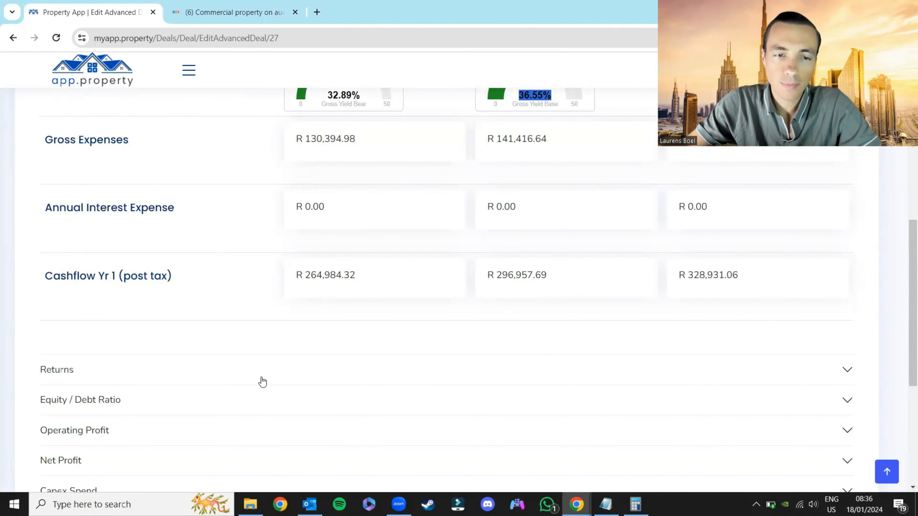
- Review the Returns section of the summary, focusing on the IRR, NPV and Payback Period
scroll(262, 325, down, 3)
click(263, 260)
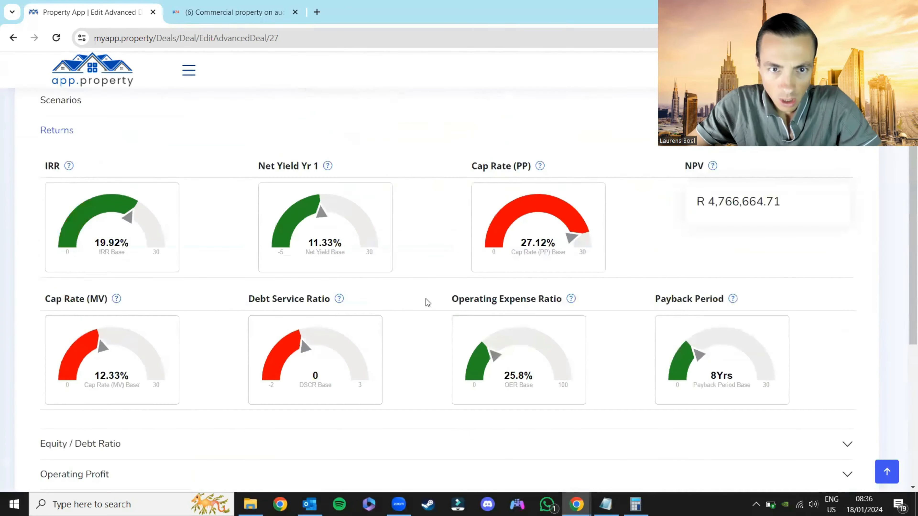
drag(99, 241, 121, 243)
click(139, 262)
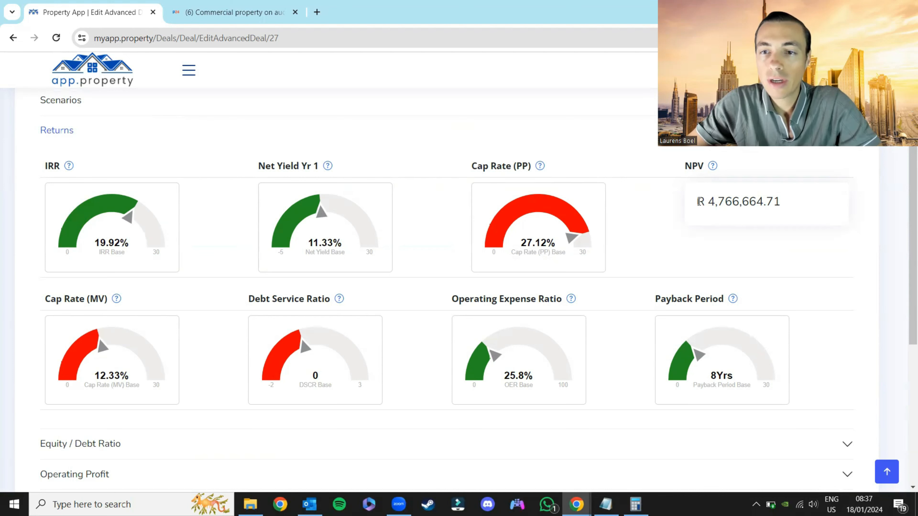
drag(697, 201, 785, 201)
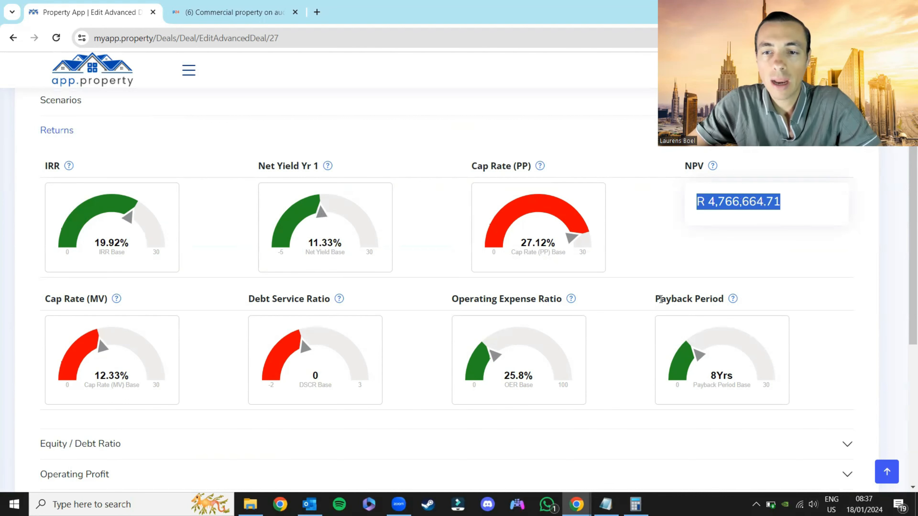
drag(656, 298, 734, 298)
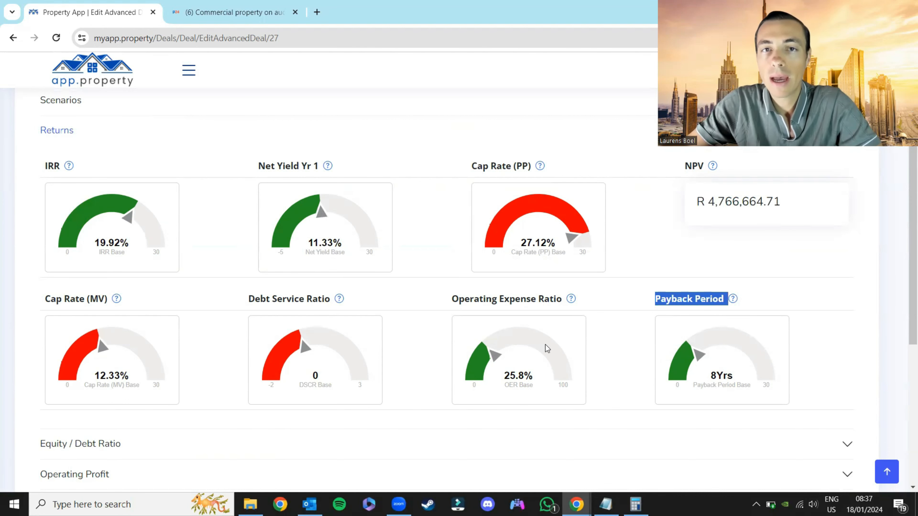
- Examine the 20-year Equity / Debt Ratio chart in the deal summary, including the Year 10 market value
scroll(386, 356, down, 3)
scroll(387, 355, down, 2)
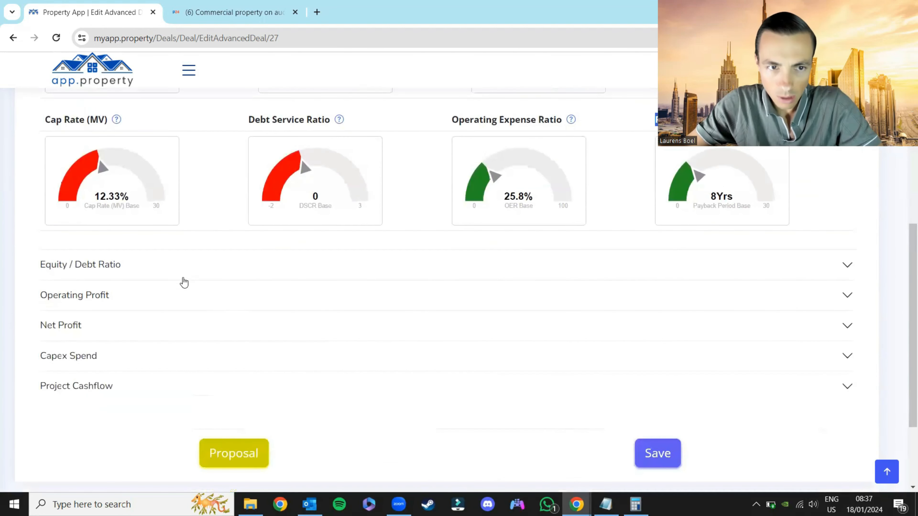
click(184, 278)
scroll(262, 286, down, 5)
scroll(339, 308, up, 3)
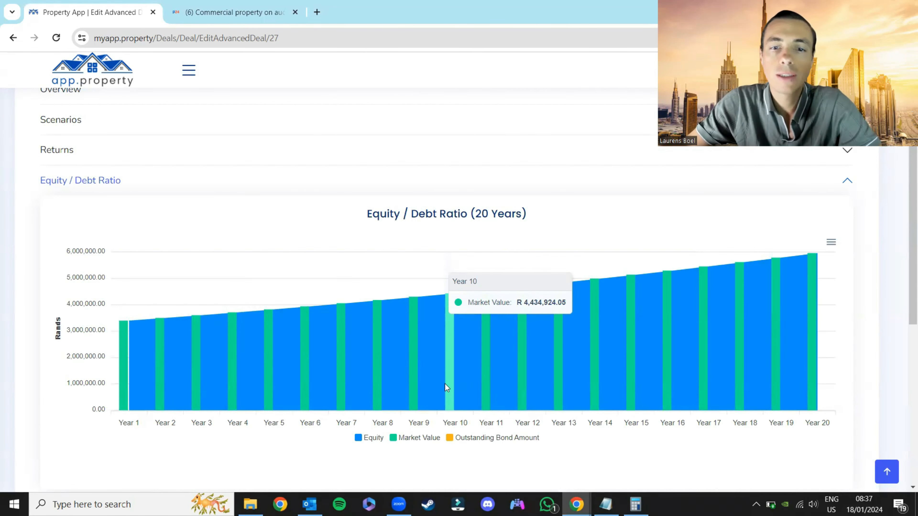
- Inspect the Capex Spend pie chart, checking the Renovation and Inspection Costs share
scroll(444, 384, down, 8)
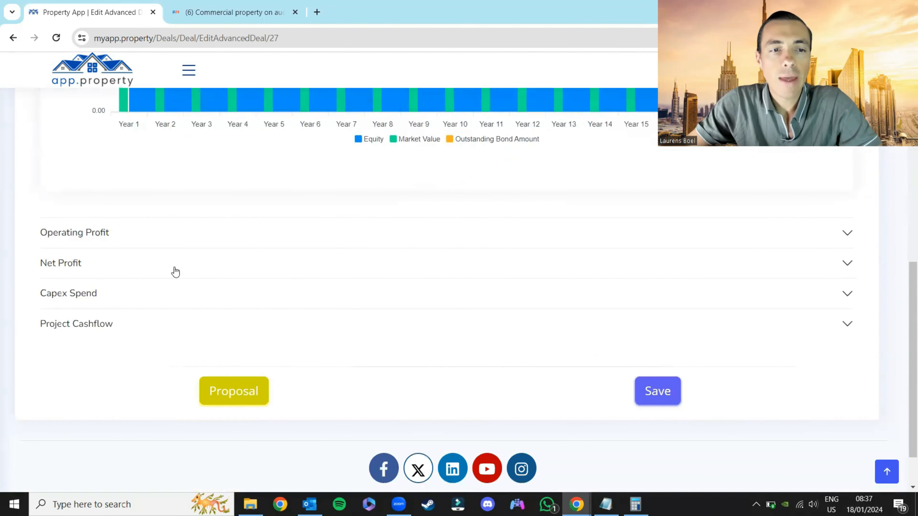
click(172, 293)
scroll(383, 334, down, 4)
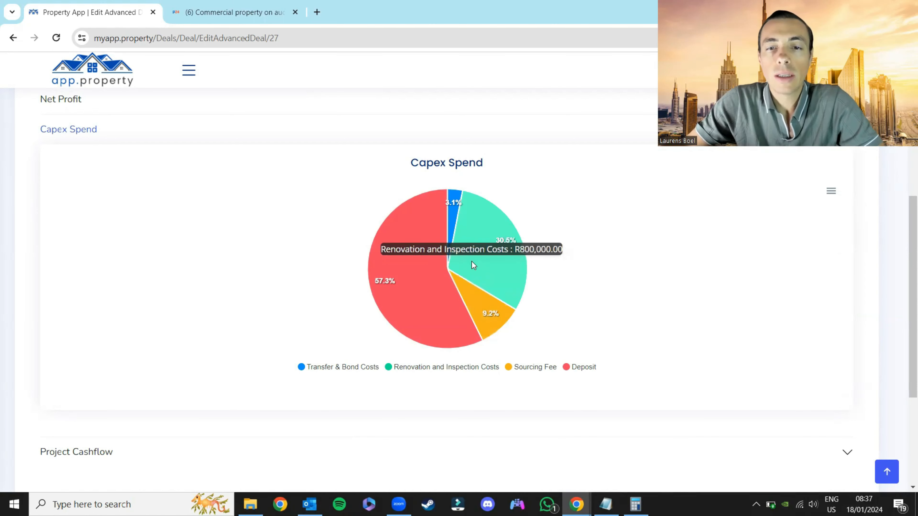
- Examine the 20-year Project Cashflow chart, reading the cumulative cashflow and yearly ROI for Years 7 and 8
scroll(350, 328, down, 3)
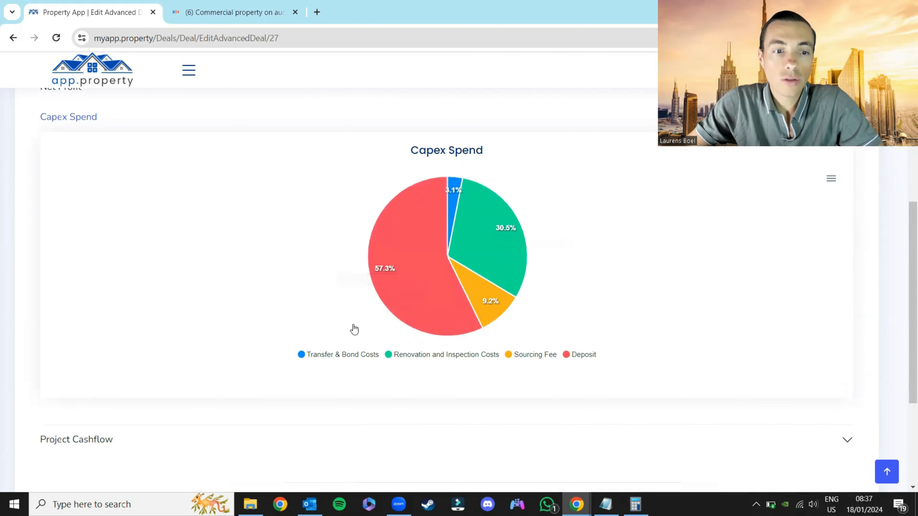
click(253, 335)
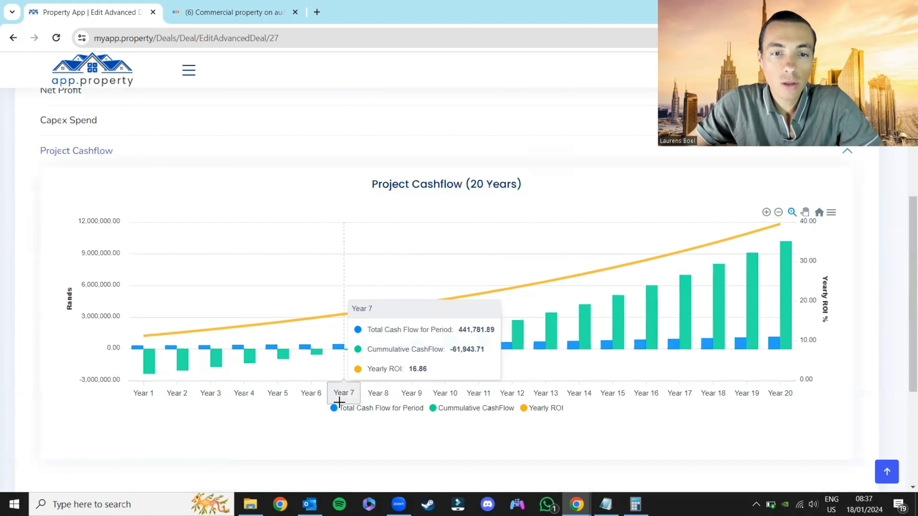
mouse_move(347, 347)
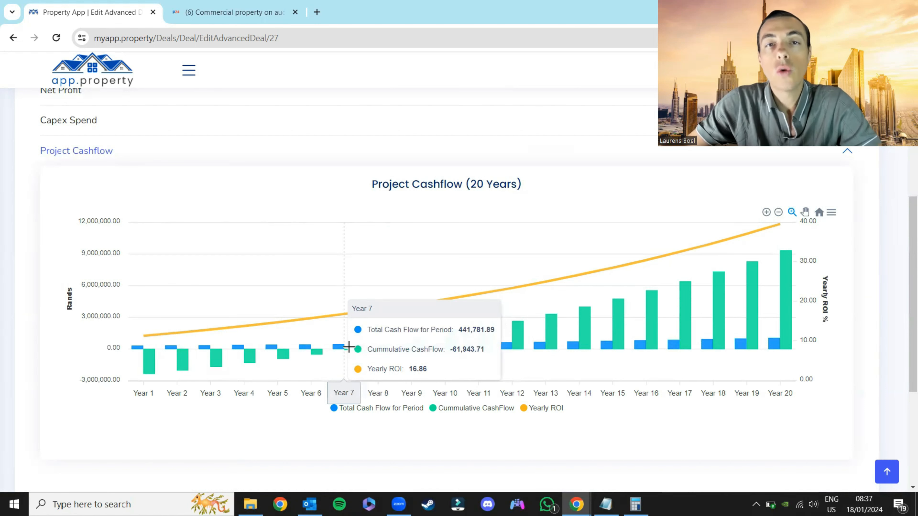
mouse_move(381, 347)
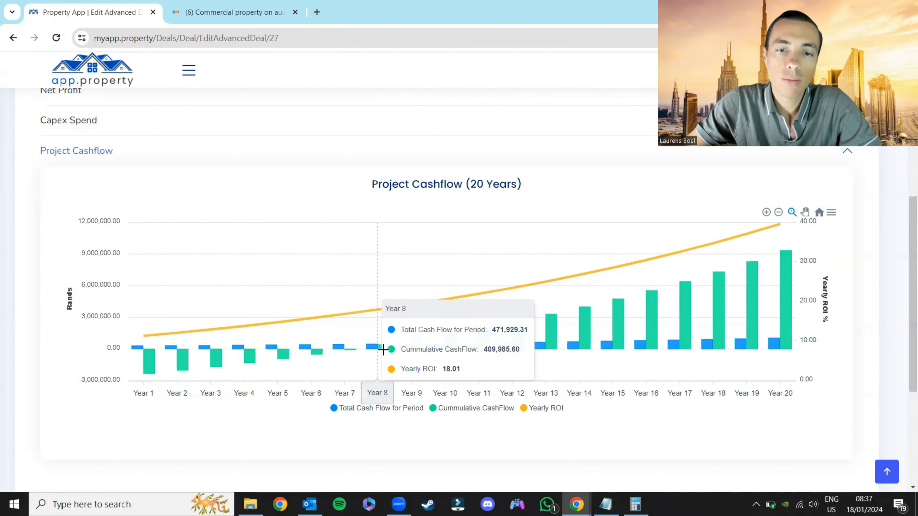
- Add a new finance entry to the deal's Finance Costs with Bank Finance as its source
scroll(441, 364, up, 7)
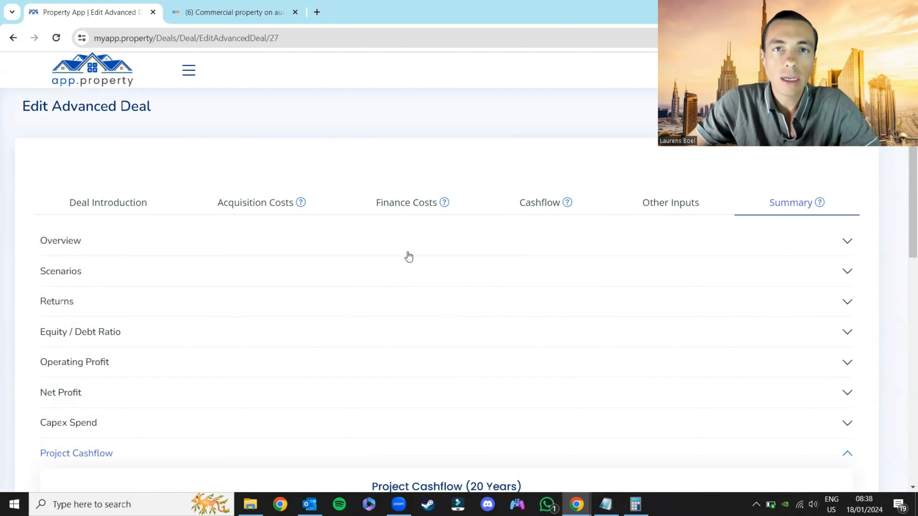
click(406, 212)
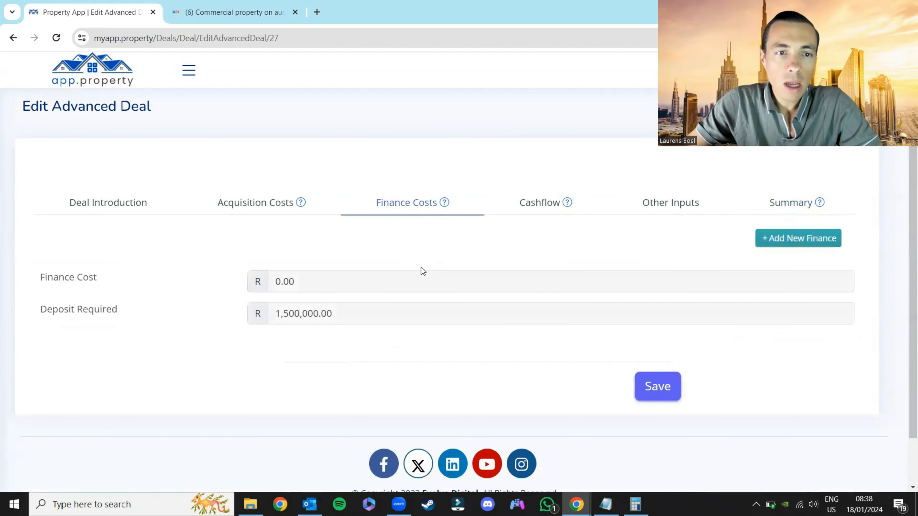
click(771, 242)
click(304, 284)
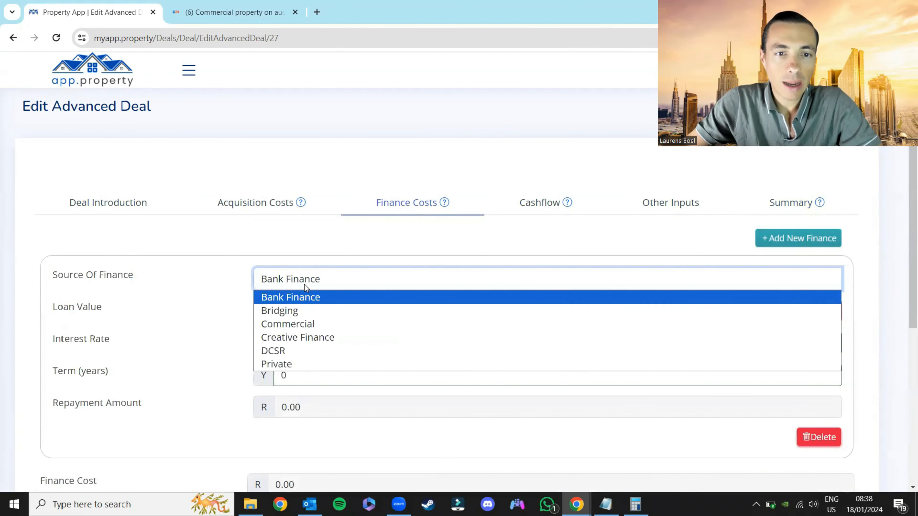
click(292, 293)
- Set the bank finance entry's loan value to R 2,000,000, interest rate to 12% and term to 20 years
click(297, 312)
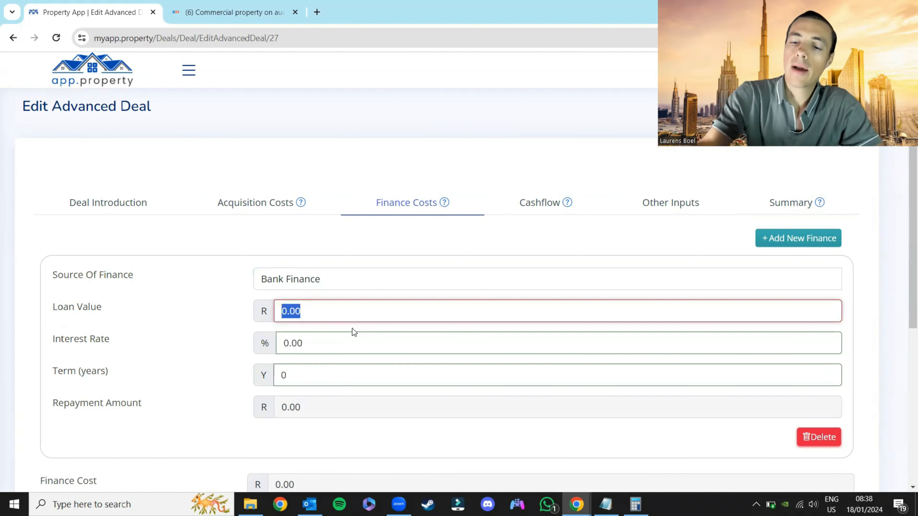
text(2000000)
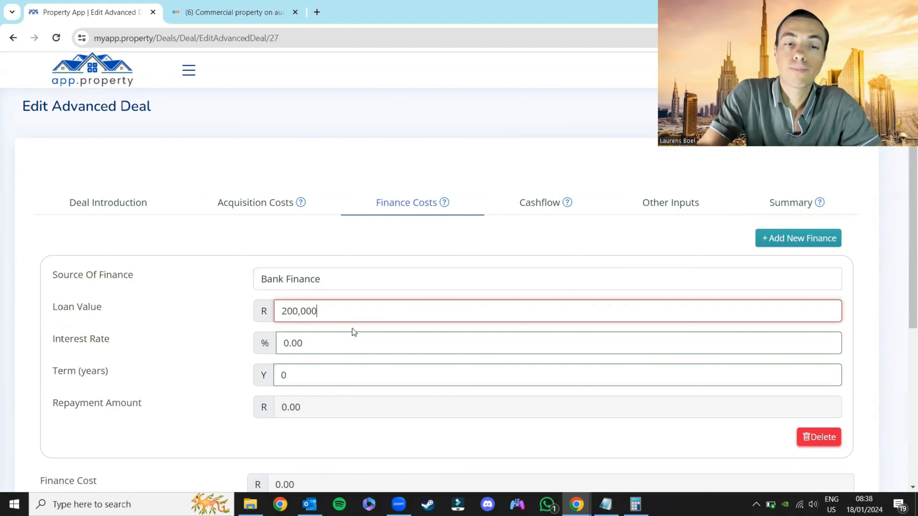
click(319, 353)
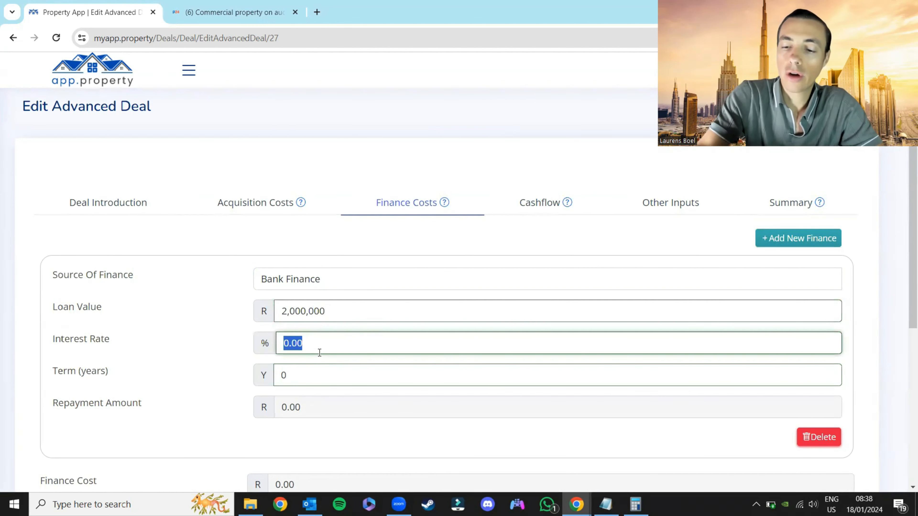
text(12)
click(311, 372)
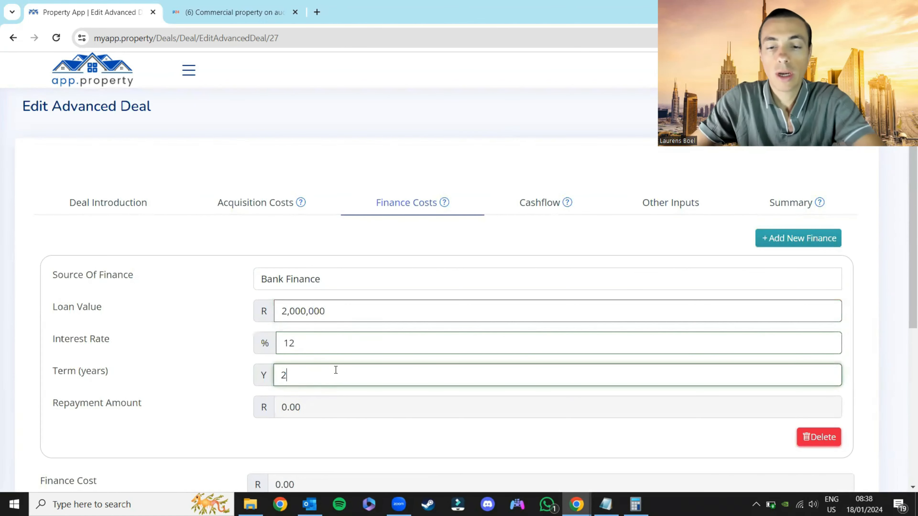
text(20)
- Examine the 20-year Equity / Debt Ratio chart in the deal summary with the bank finance included
click(792, 204)
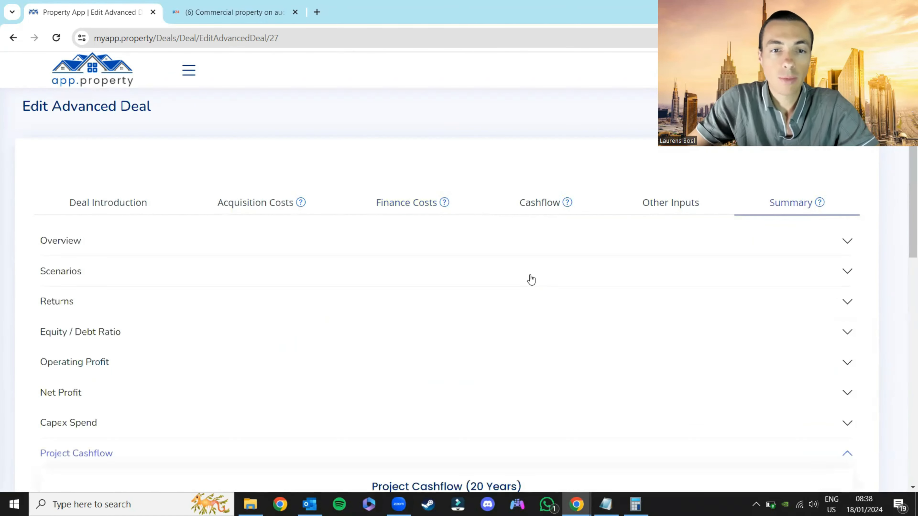
scroll(225, 339, down, 1)
click(118, 274)
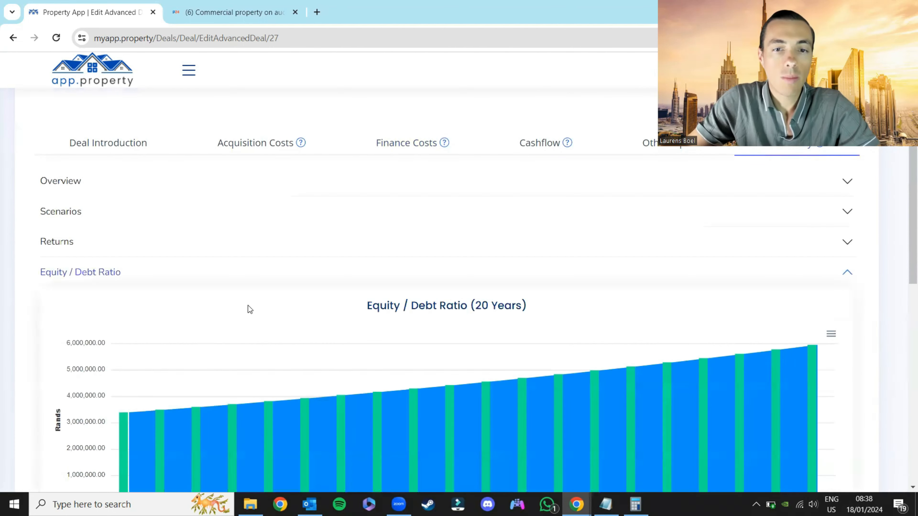
scroll(155, 202, down, 1)
click(139, 217)
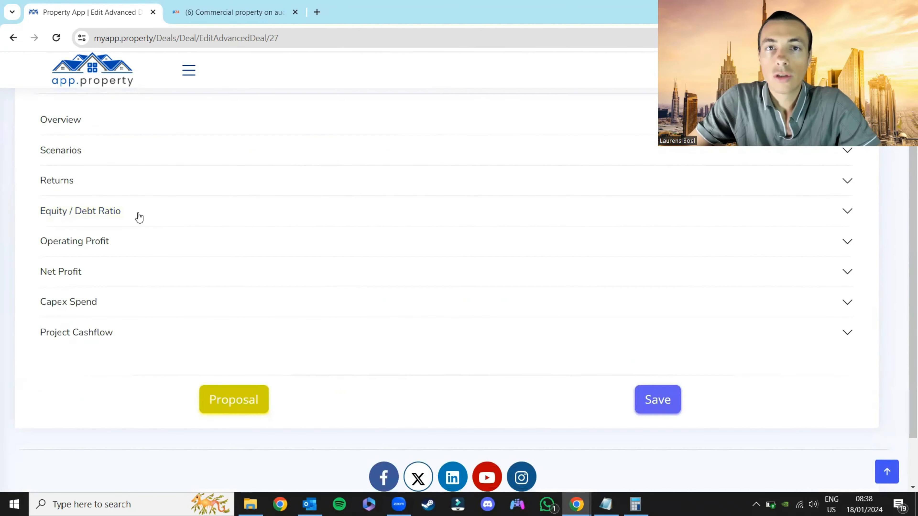
click(139, 217)
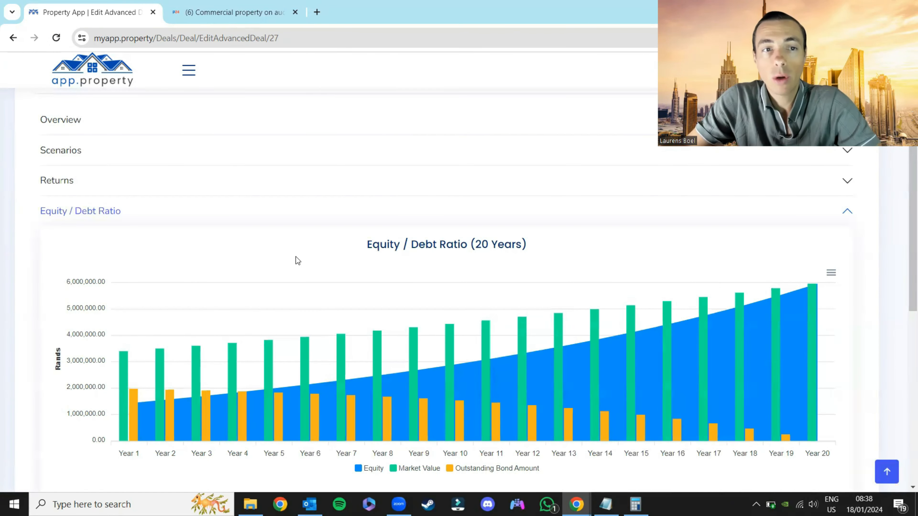
- Examine the Returns section of the deal summary, checking the IRR and the payback period
click(139, 181)
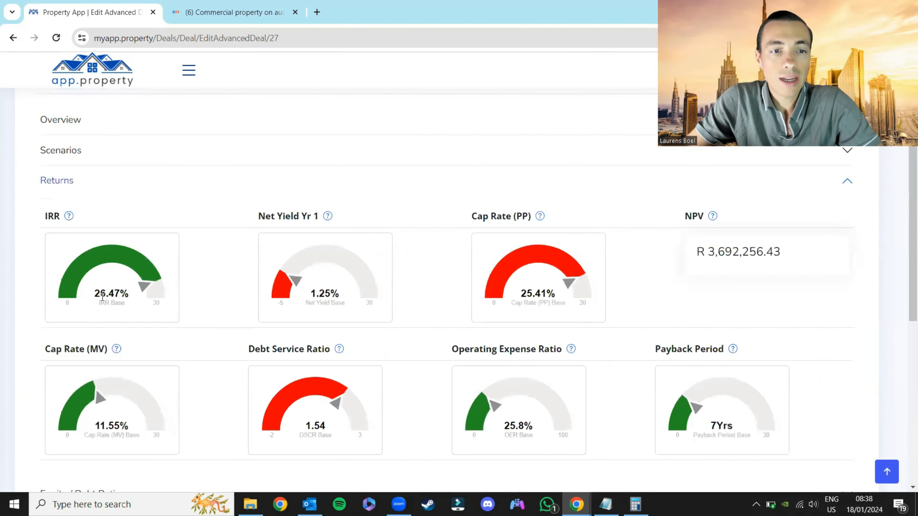
drag(97, 292, 129, 293)
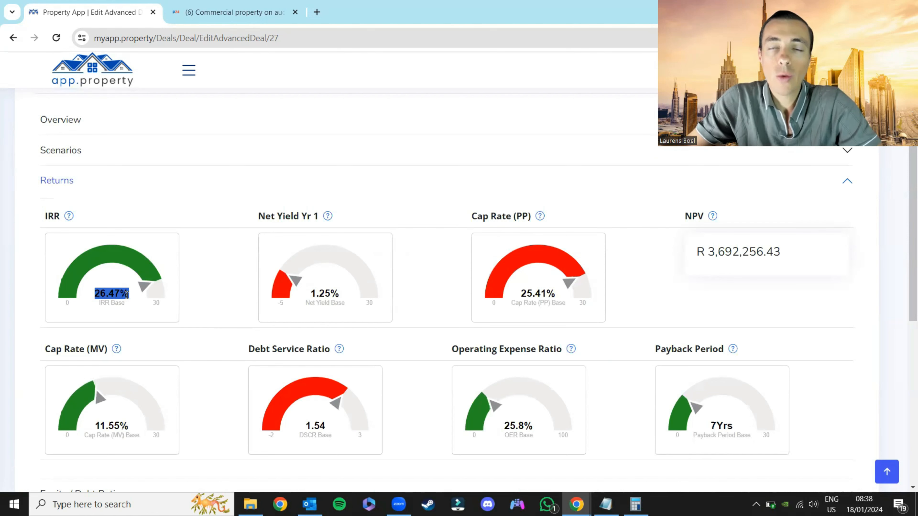
click(132, 320)
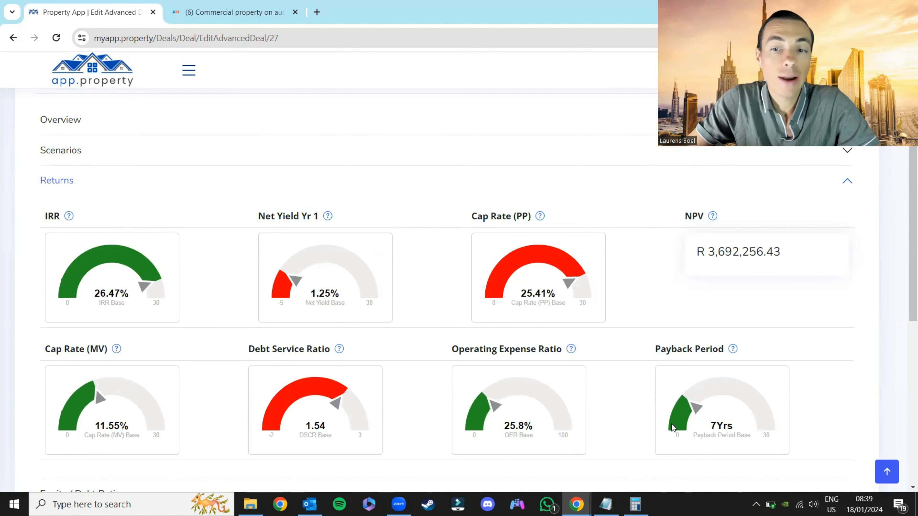
double_click(716, 425)
click(452, 345)
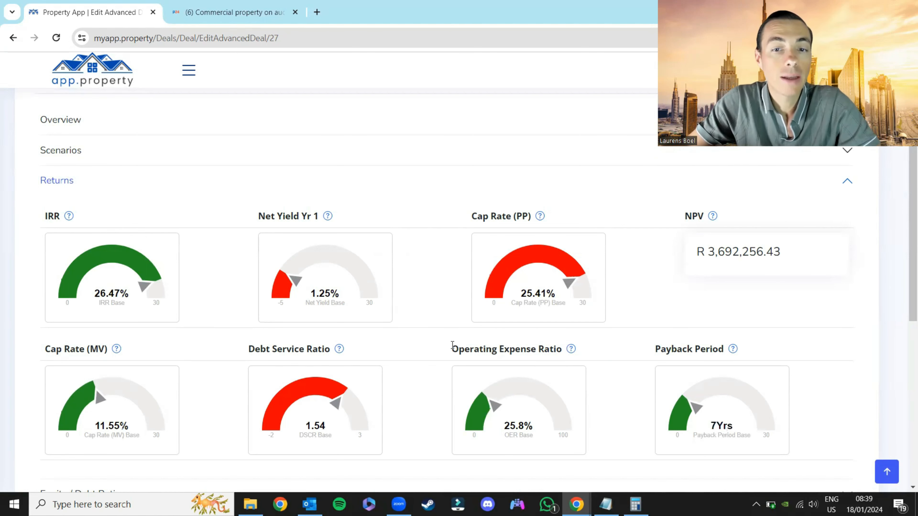
scroll(399, 349, down, 5)
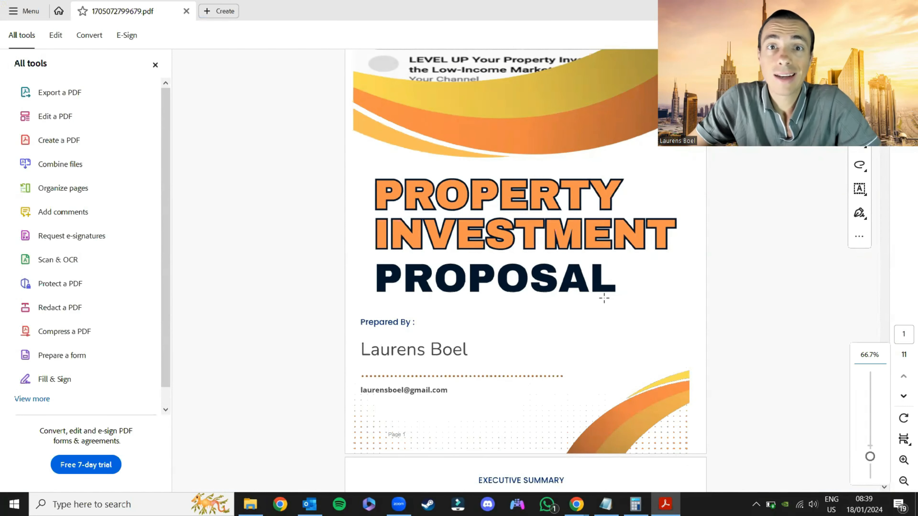
- Read through the property investment proposal PDF, from the executive summary and 20-year net profit to the capex spend
scroll(553, 295, down, 3)
scroll(553, 295, down, 15)
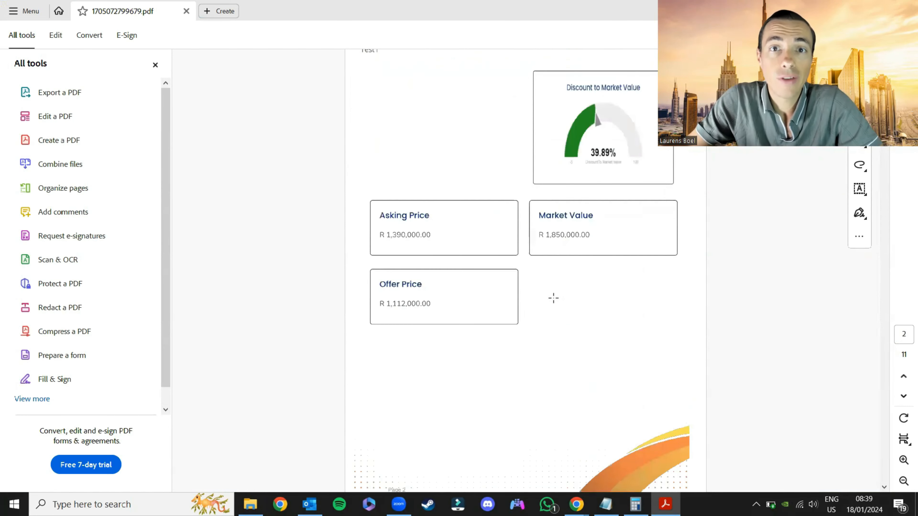
scroll(543, 309, down, 12)
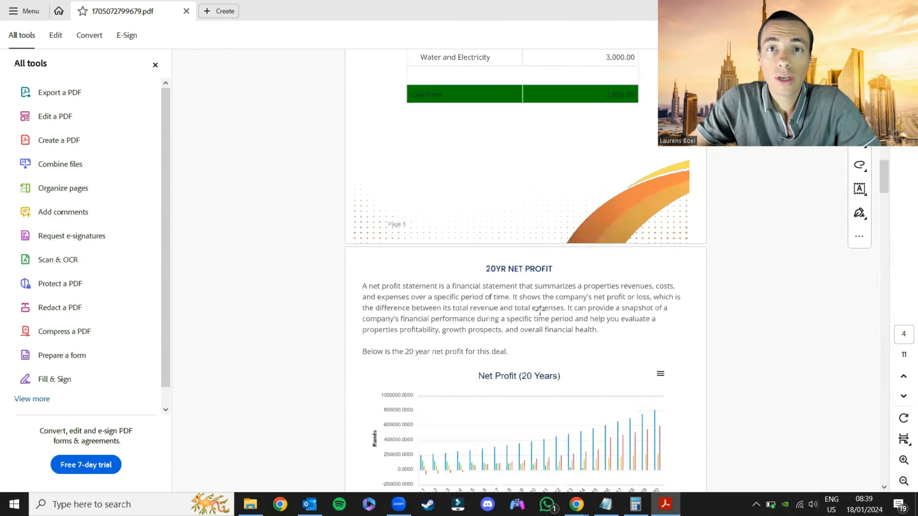
scroll(532, 321, down, 12)
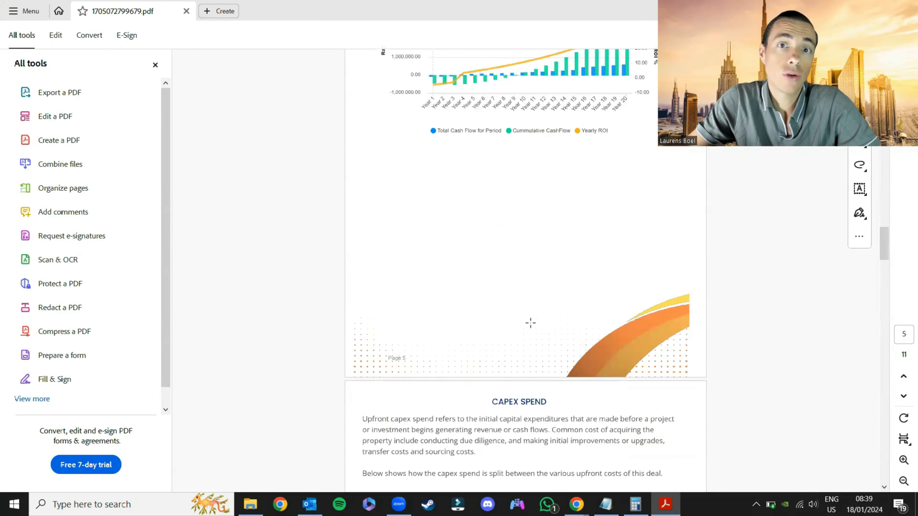
scroll(525, 326, down, 8)
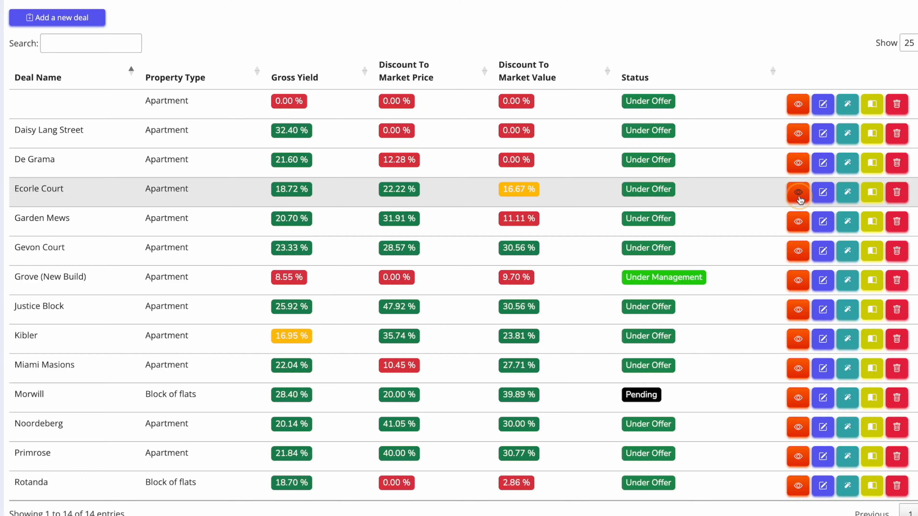
- View the Ecorle Court deal from the deals list and expand the Returns section of an advanced deal's summary
click(798, 193)
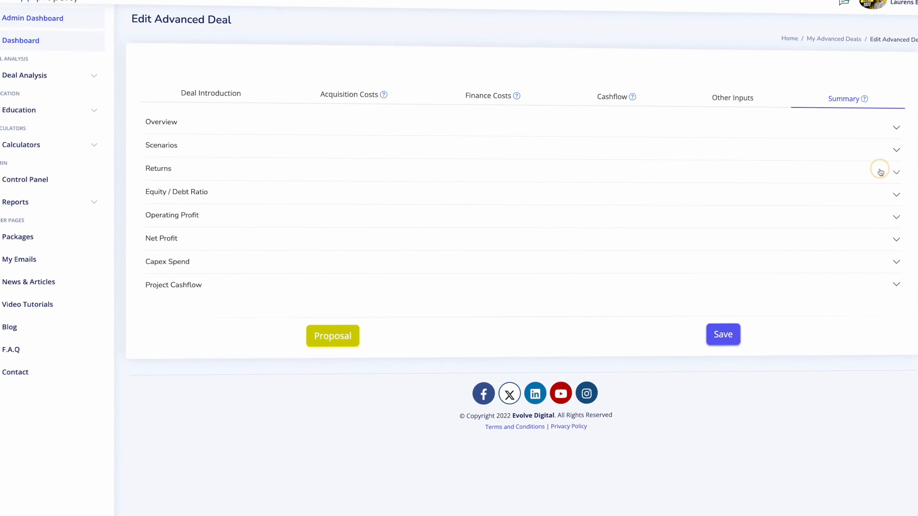
click(880, 173)
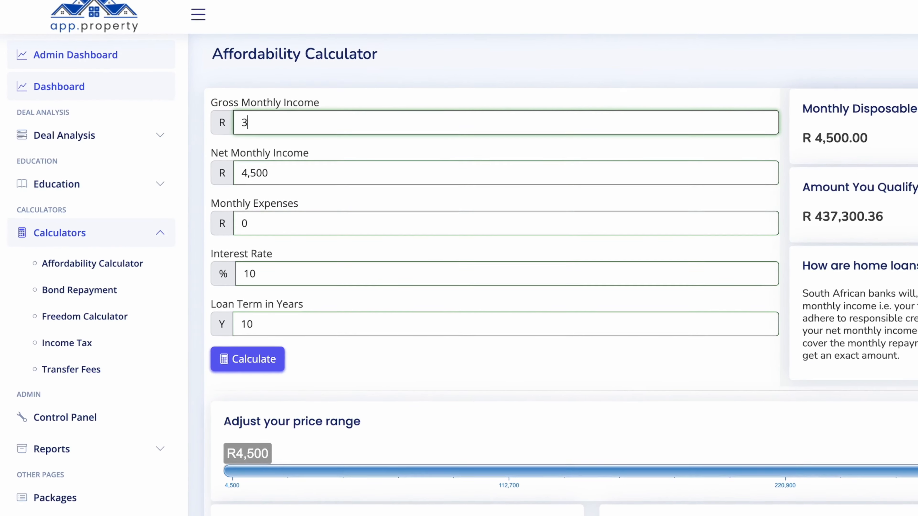
- Calculate affordability for R 35,000 gross income, R 30,000 net income, R 20,000 expenses, 11.75% interest and a 20-year term
key(Tab)
text(30,000)
key(Tab)
text(20000)
key(Tab)
text(11.75)
key(Tab)
text(20)
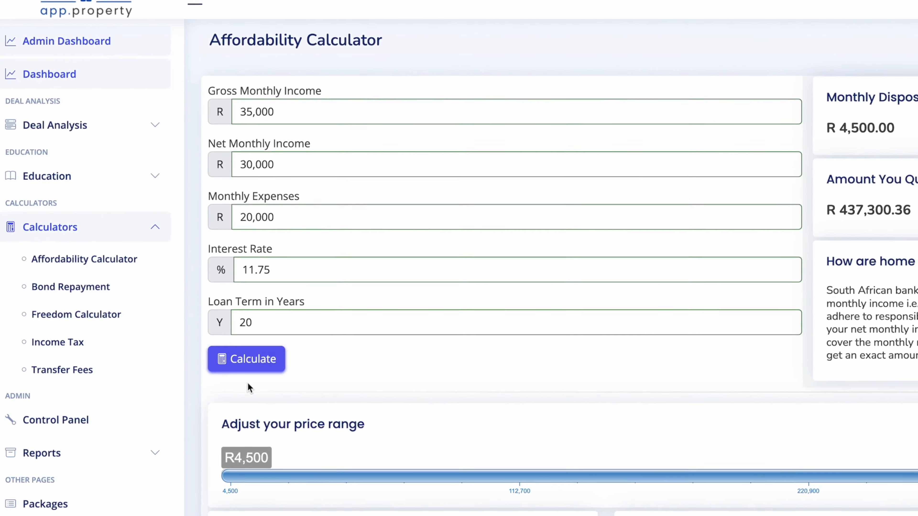
click(249, 367)
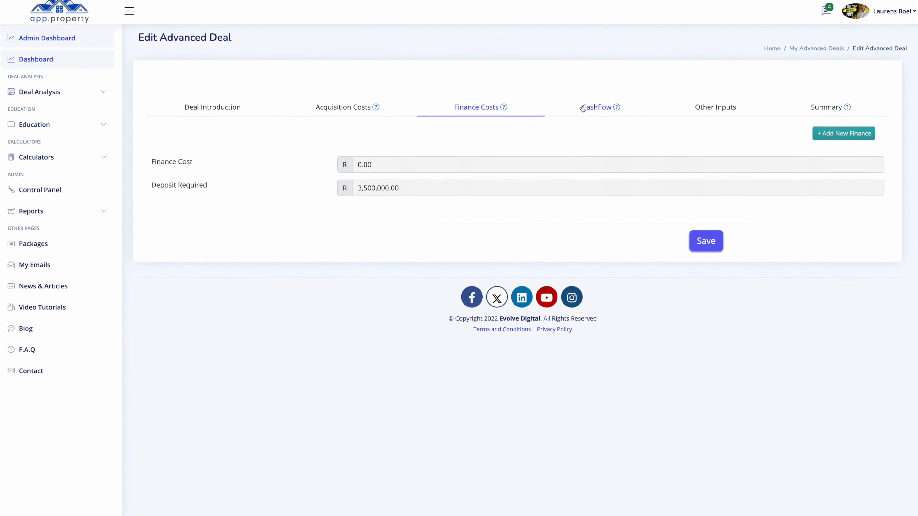
- Look through the advanced deal's Cashflow and Other Inputs, then expand the Overview in its summary
click(583, 107)
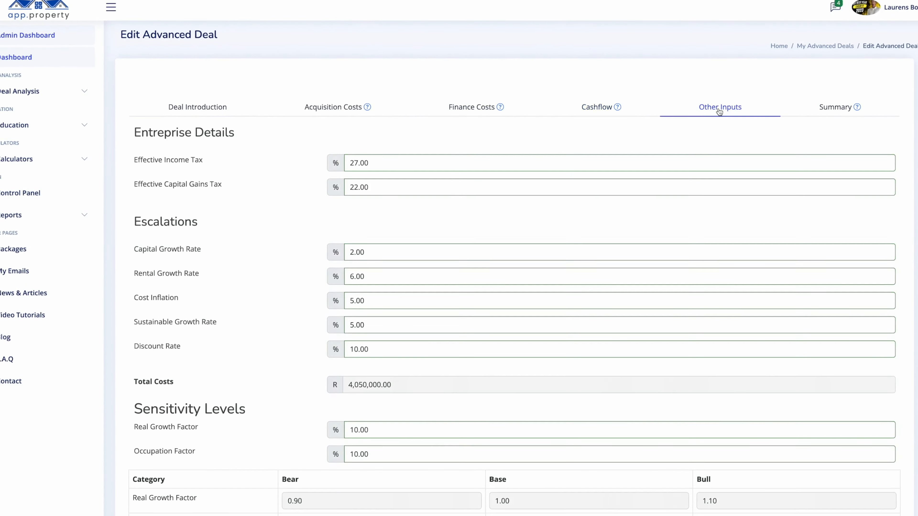
click(831, 110)
click(851, 136)
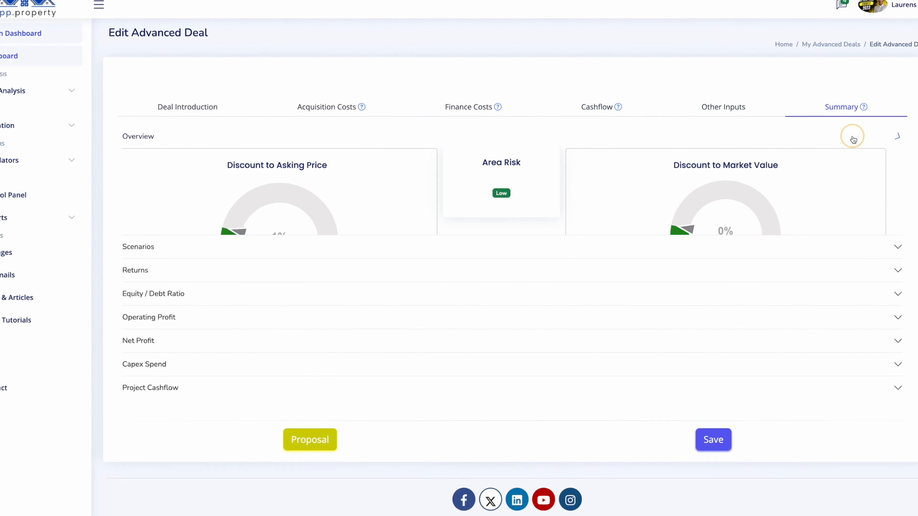